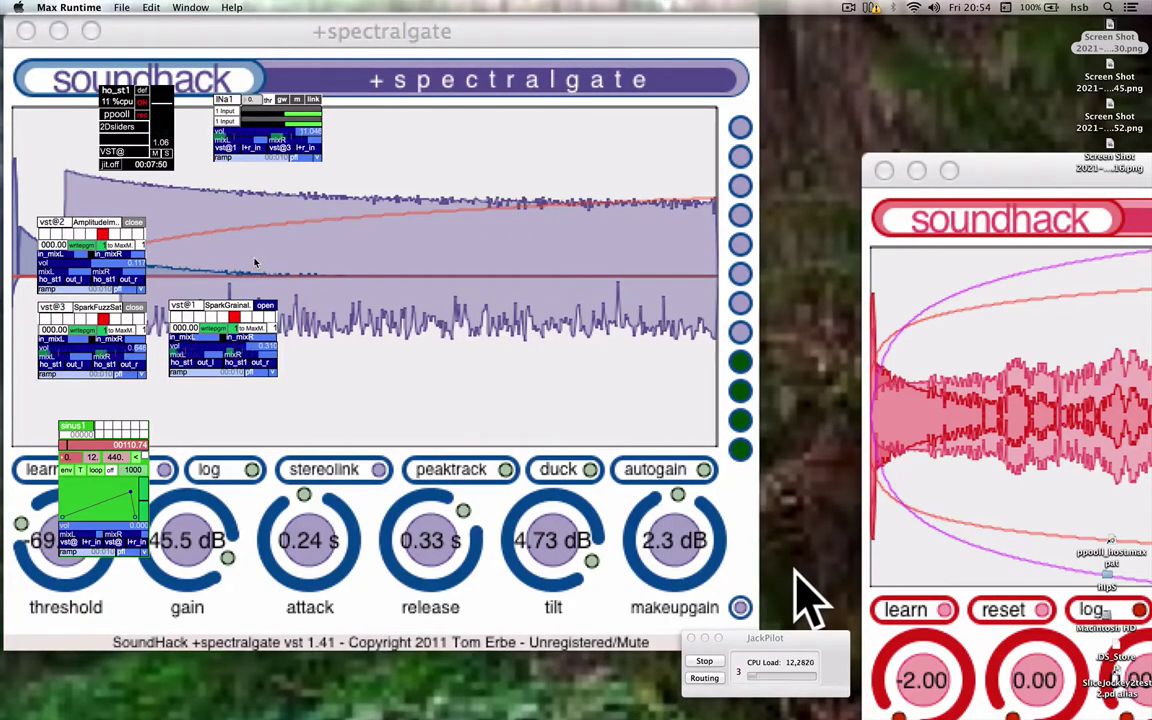
Move the vst@1 module to a clear area and open its def_folders plugin folder definitions.
drag(185, 305, 387, 233)
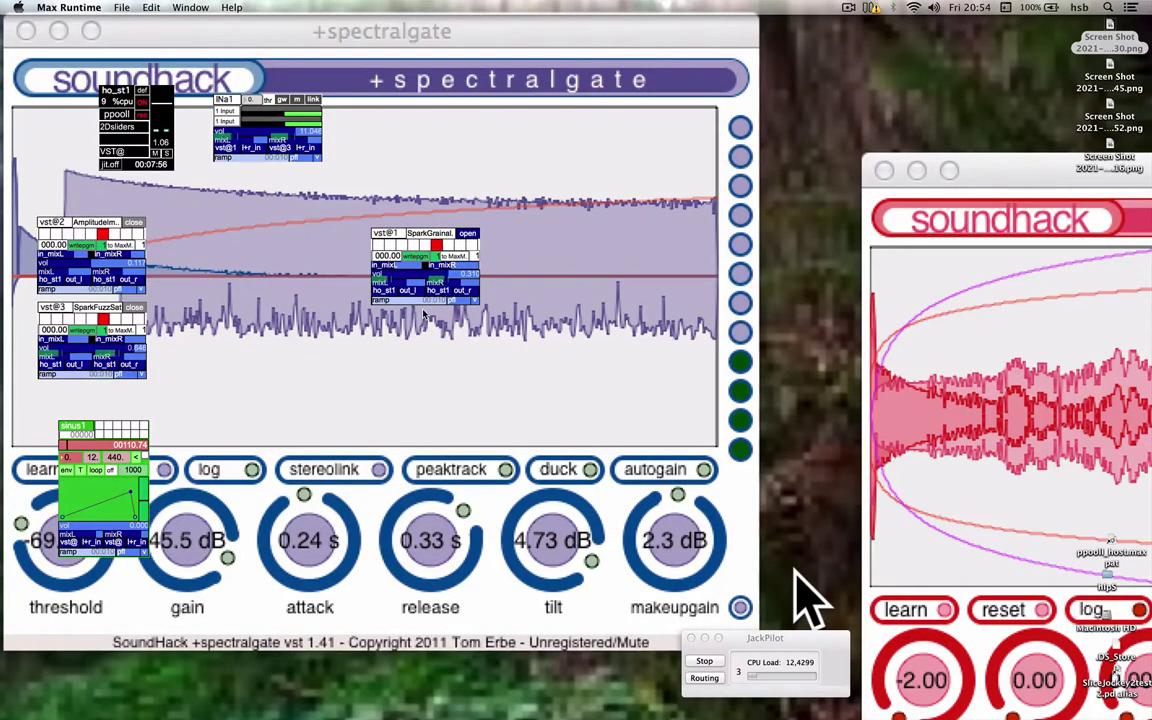
click(428, 233)
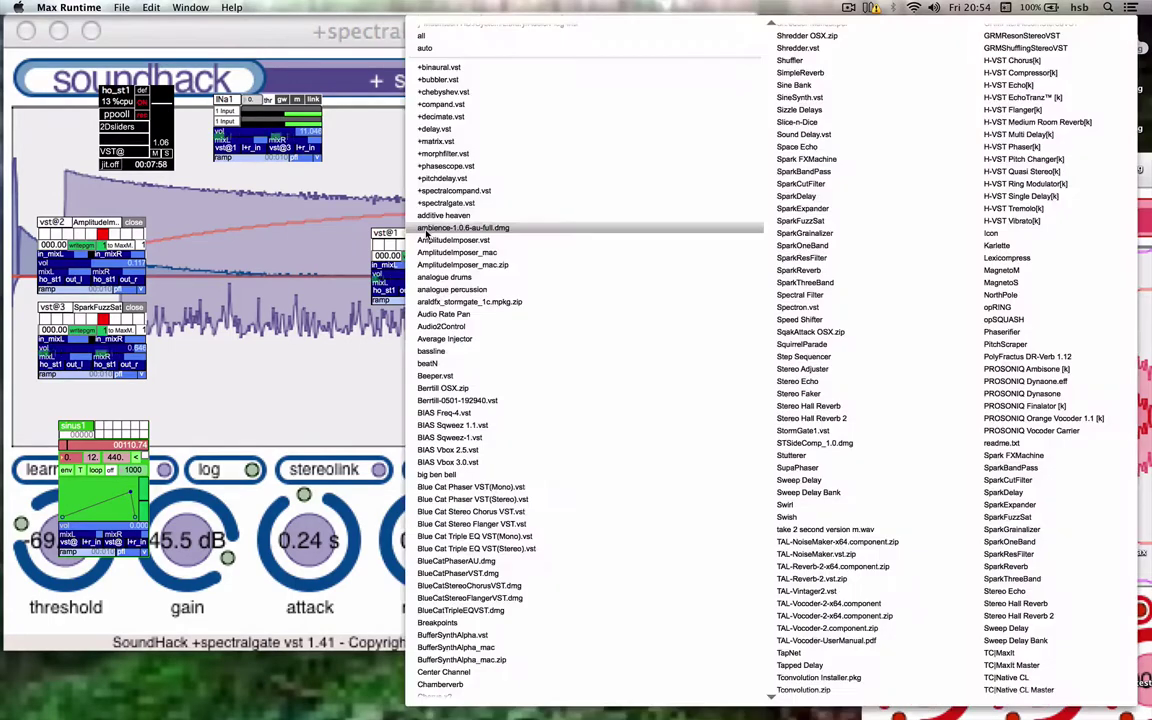
mouse_move(421, 8)
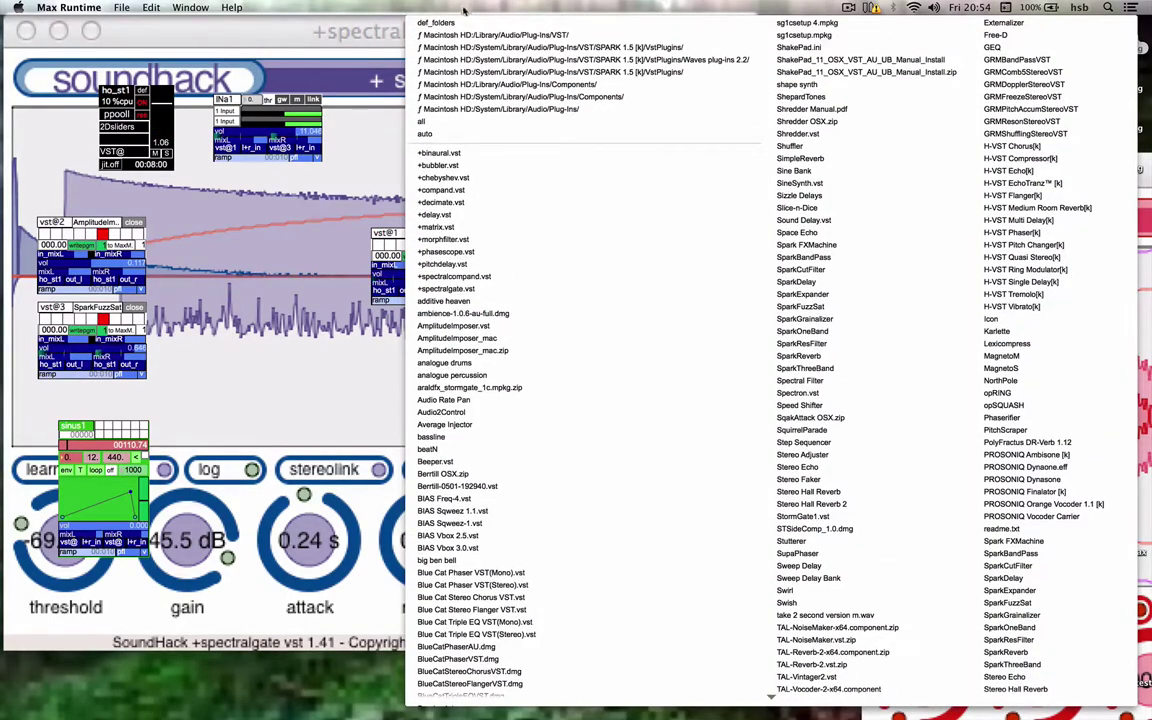
click(436, 23)
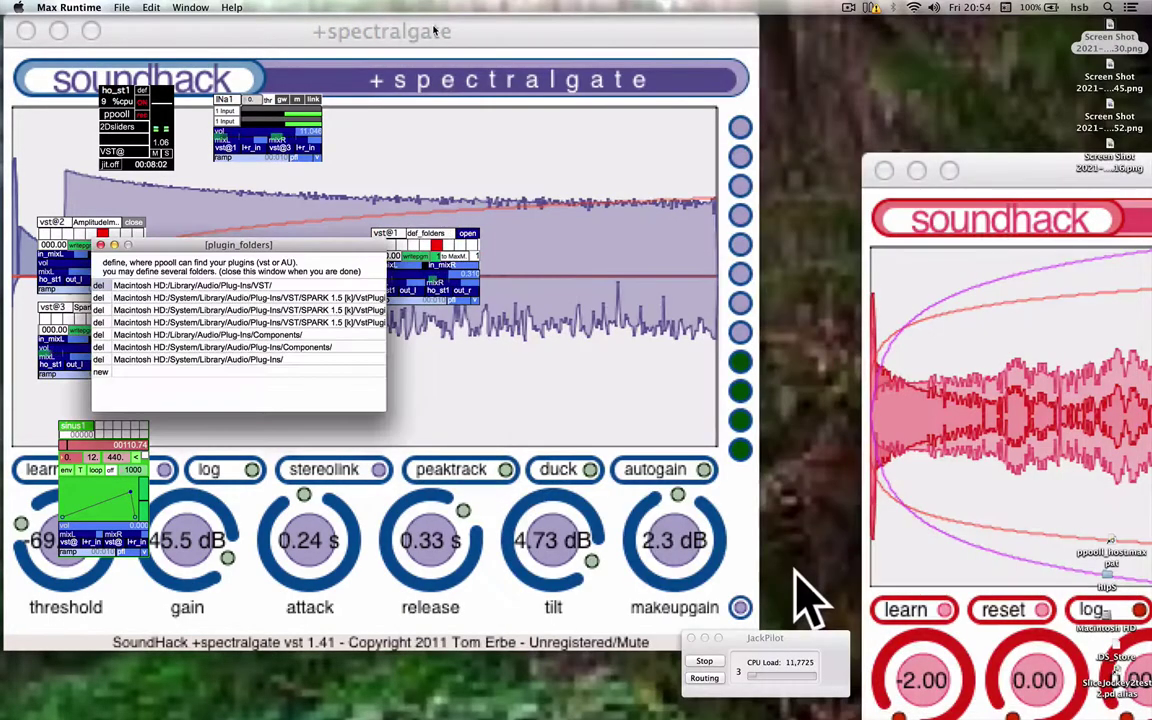
drag(181, 246, 252, 381)
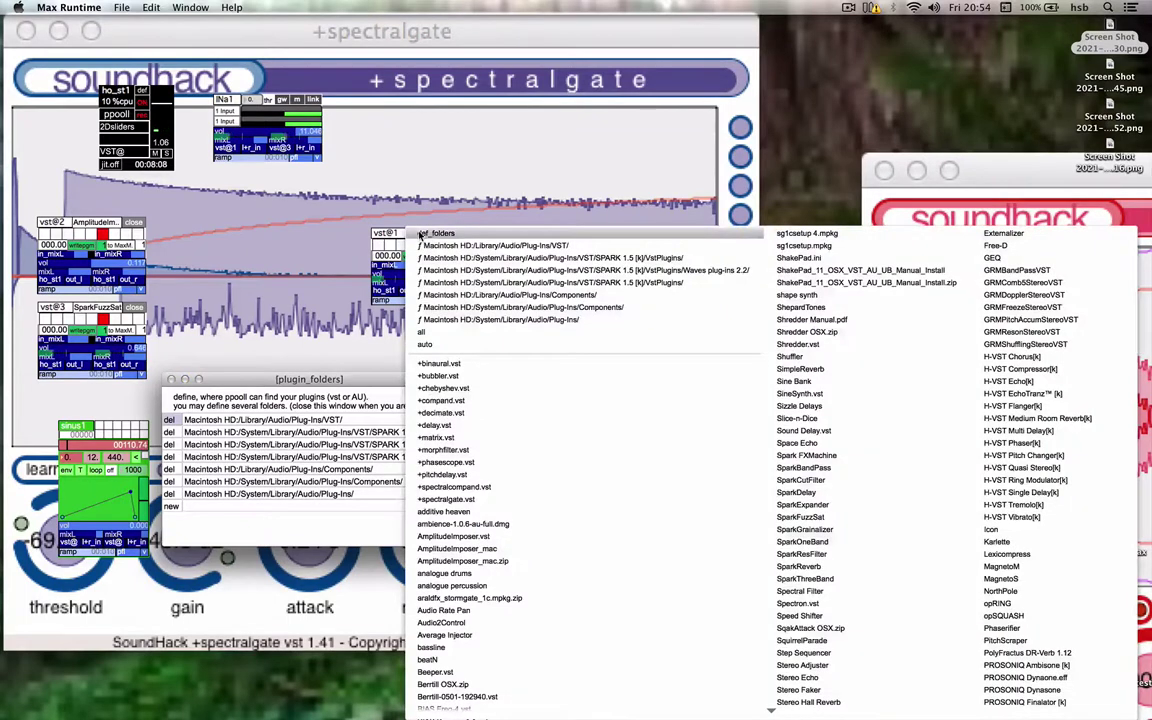
Bring up def_folders for vst@1 again and reposition the plugin_folders window beside the module.
click(435, 233)
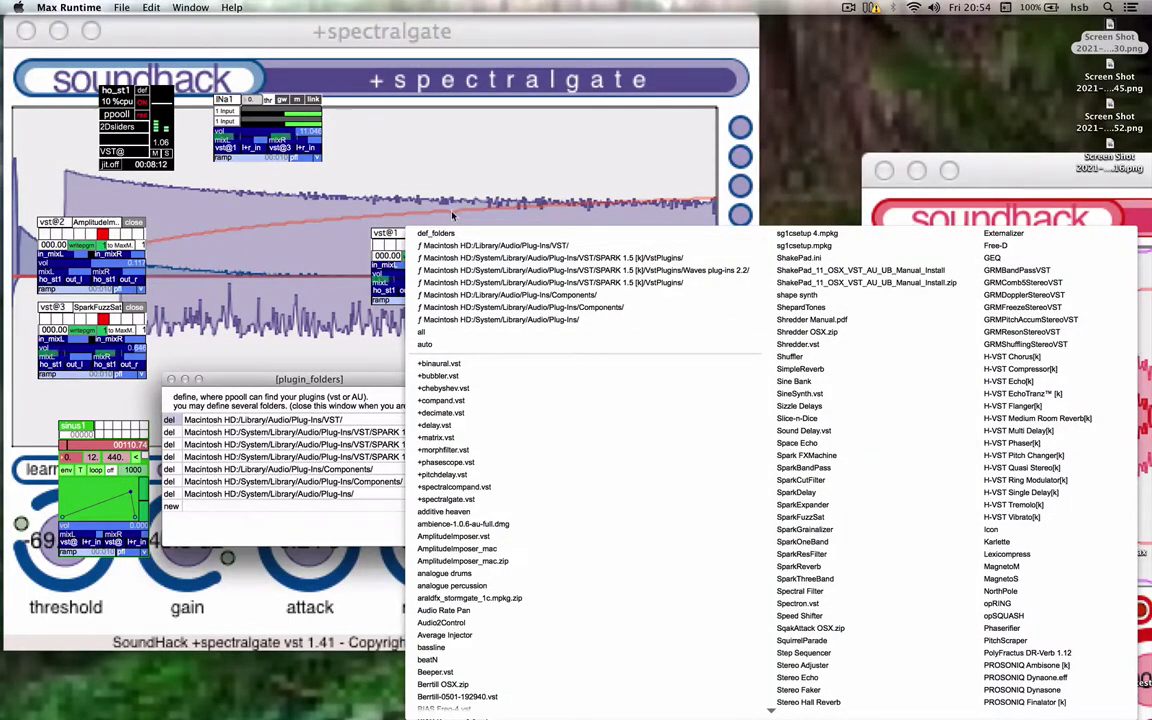
click(445, 233)
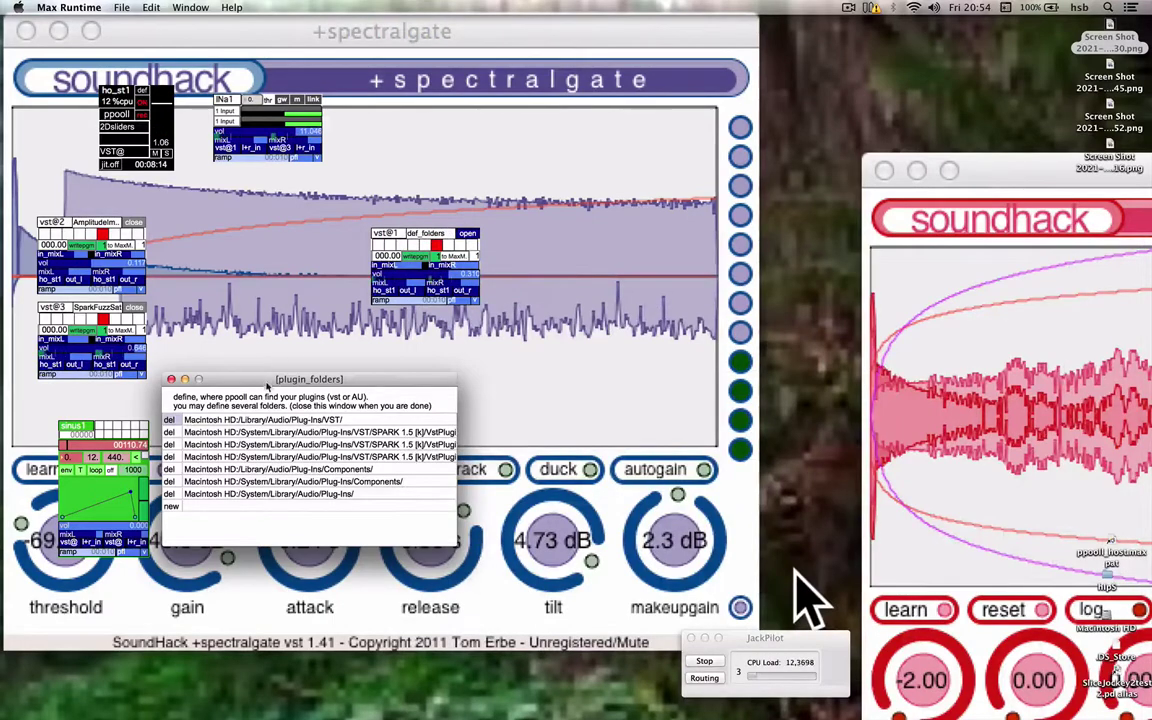
click(445, 233)
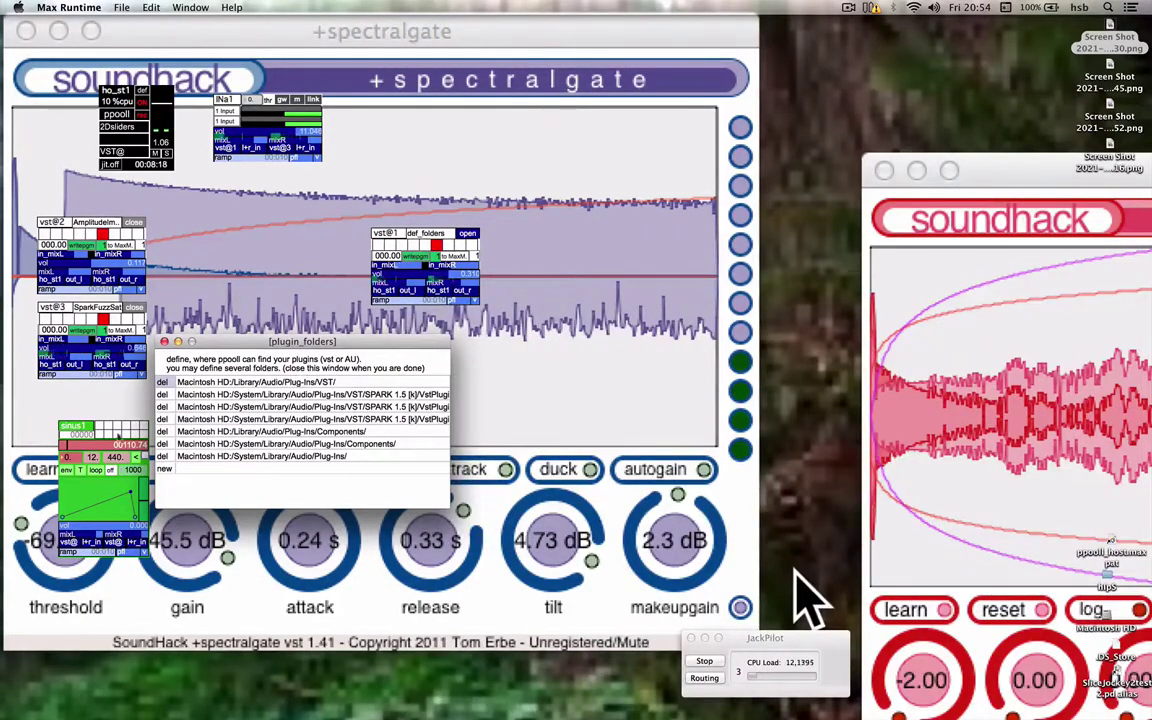
drag(248, 343, 269, 320)
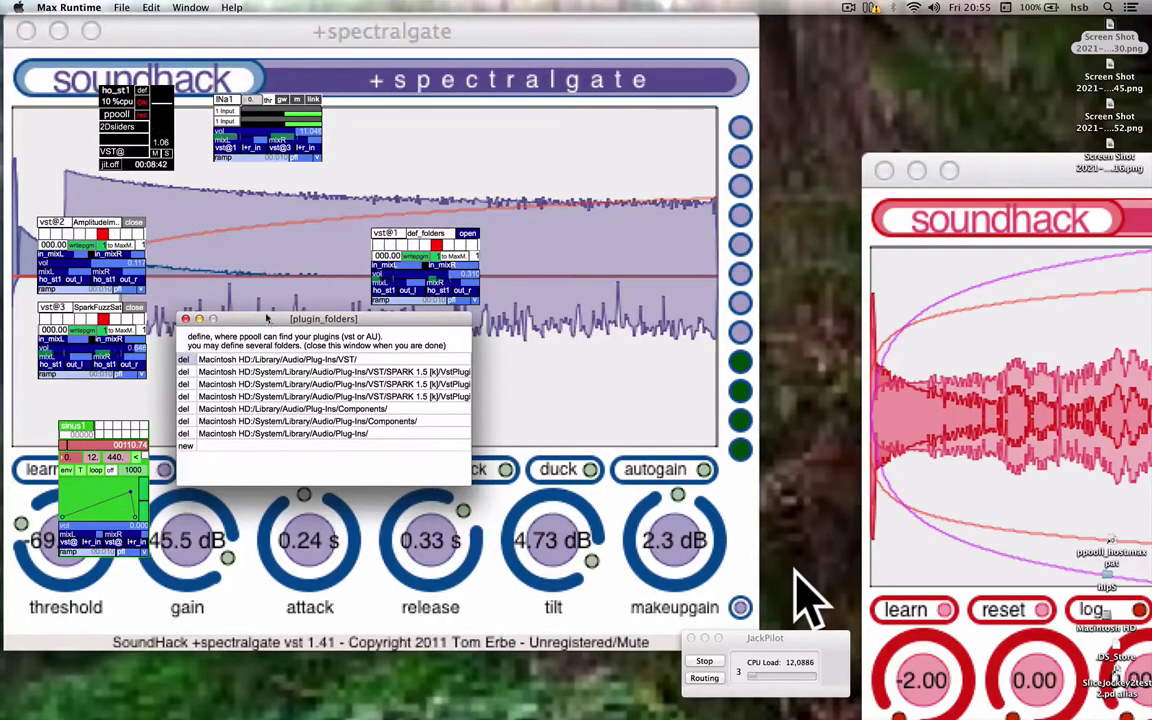
drag(255, 318, 254, 324)
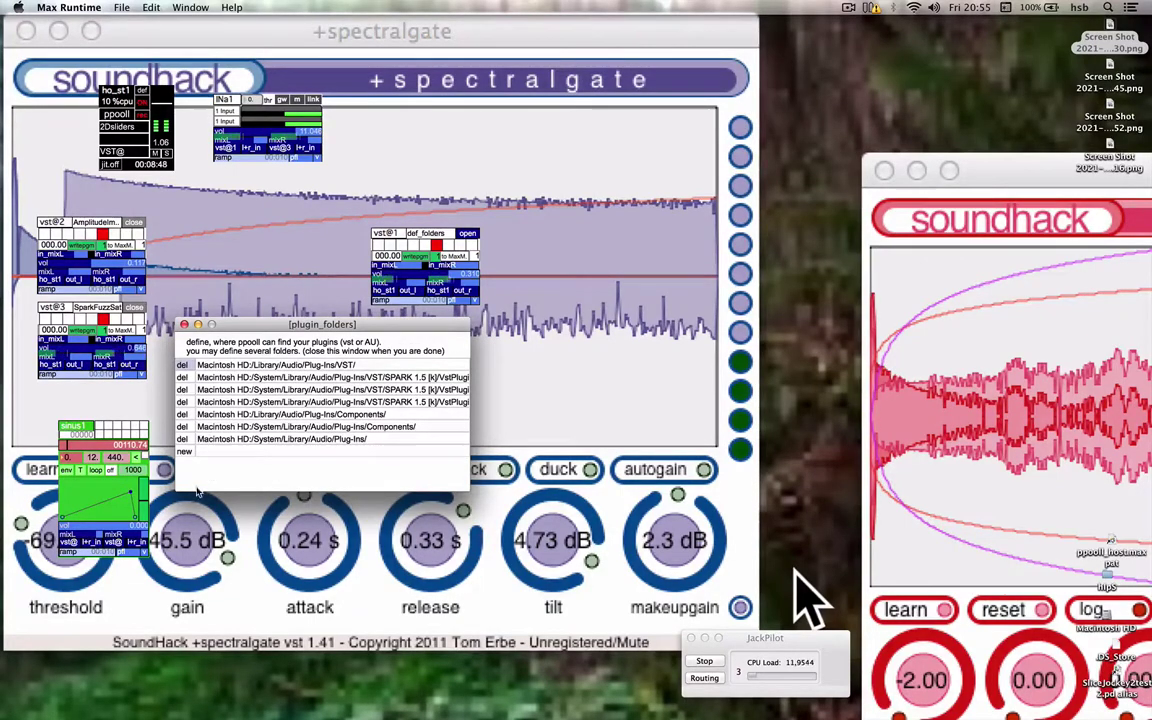
Start adding a new plugin folder and browse to Macintosh HD/Library/Audio/Plug-Ins.
click(183, 453)
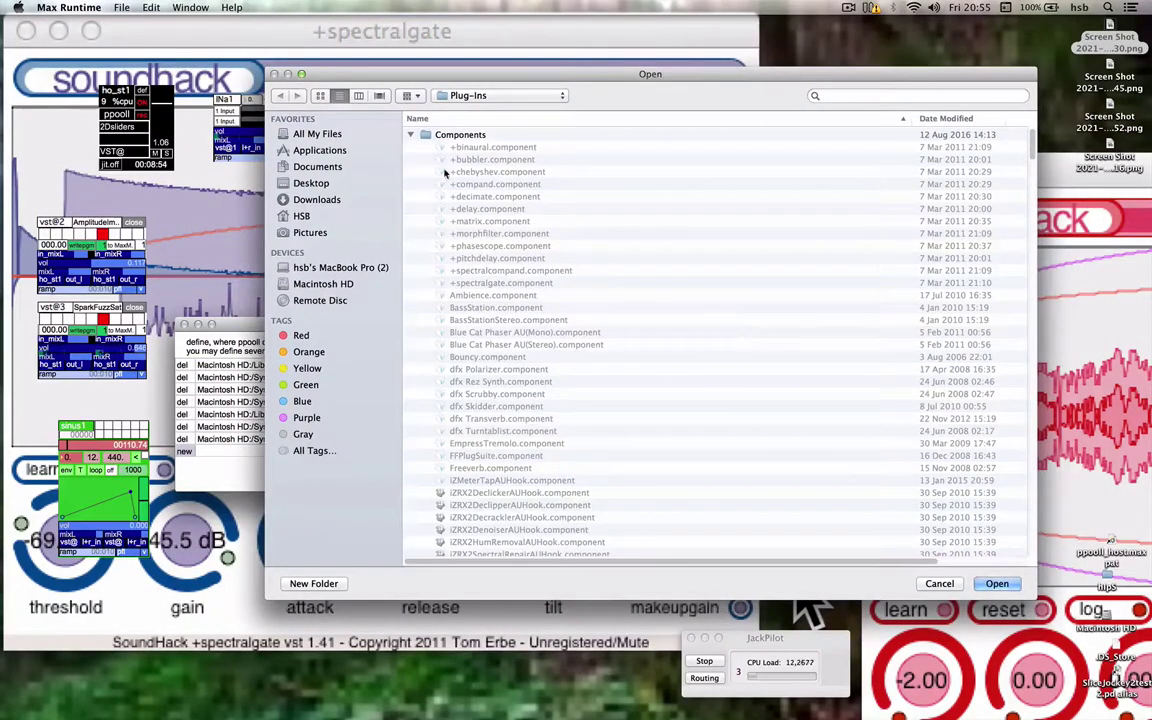
click(462, 97)
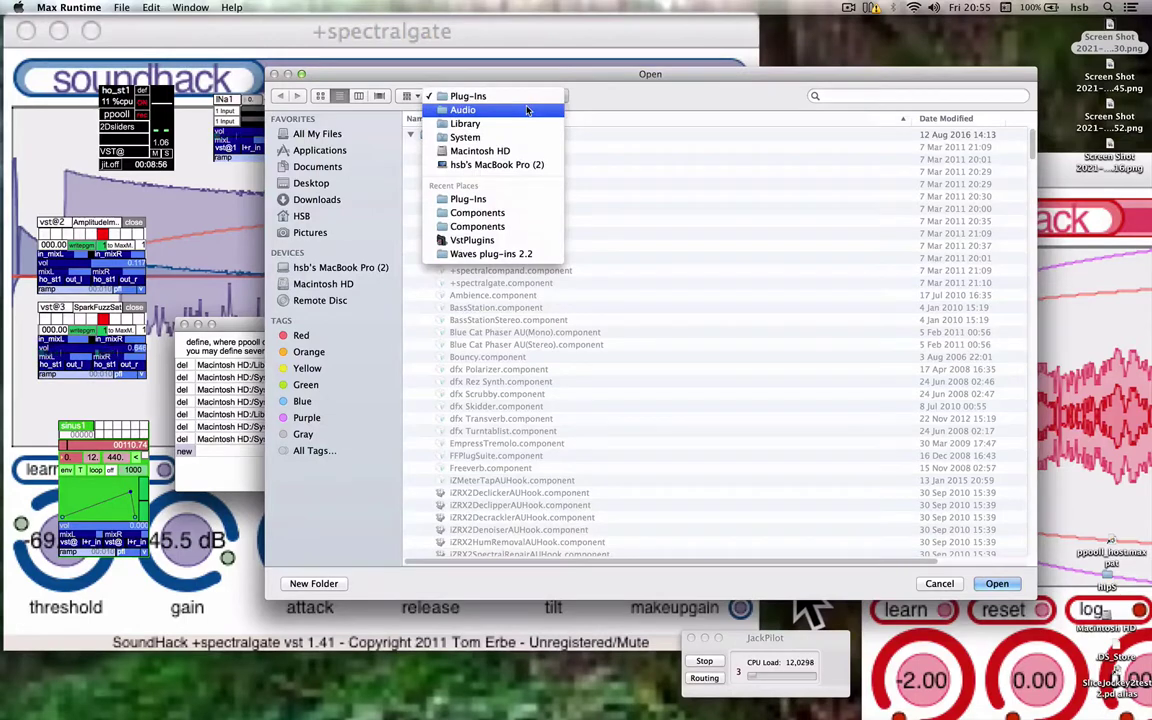
click(499, 152)
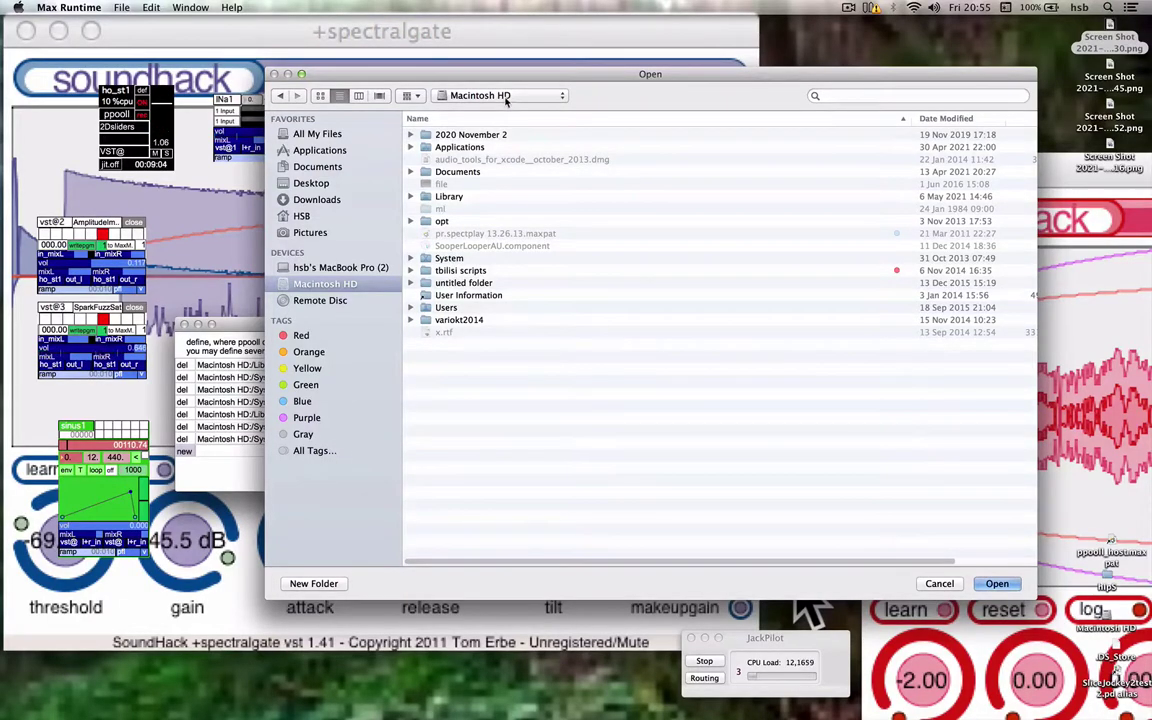
drag(415, 74, 415, 100)
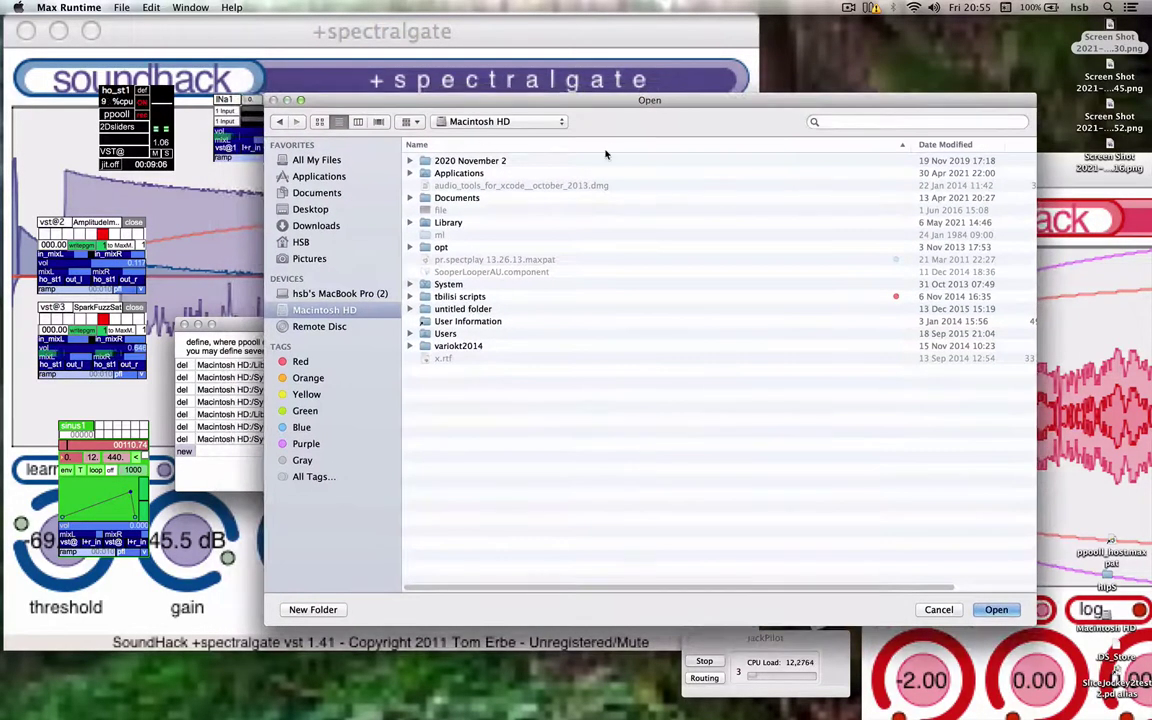
click(514, 121)
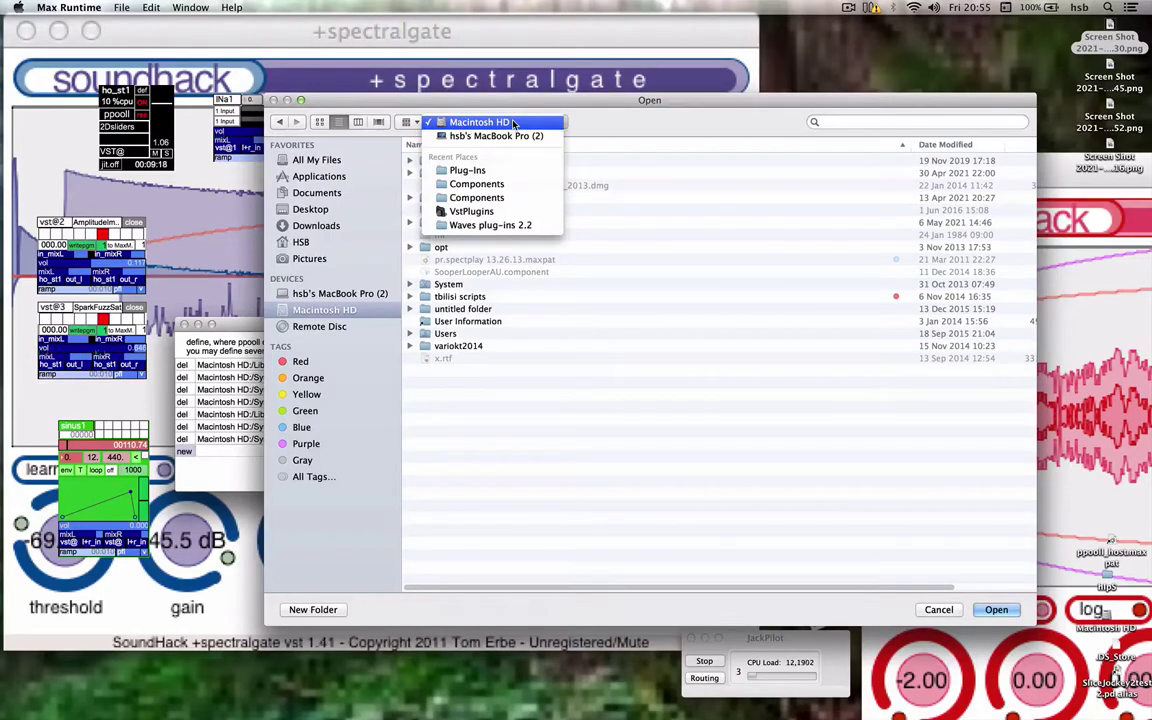
click(512, 122)
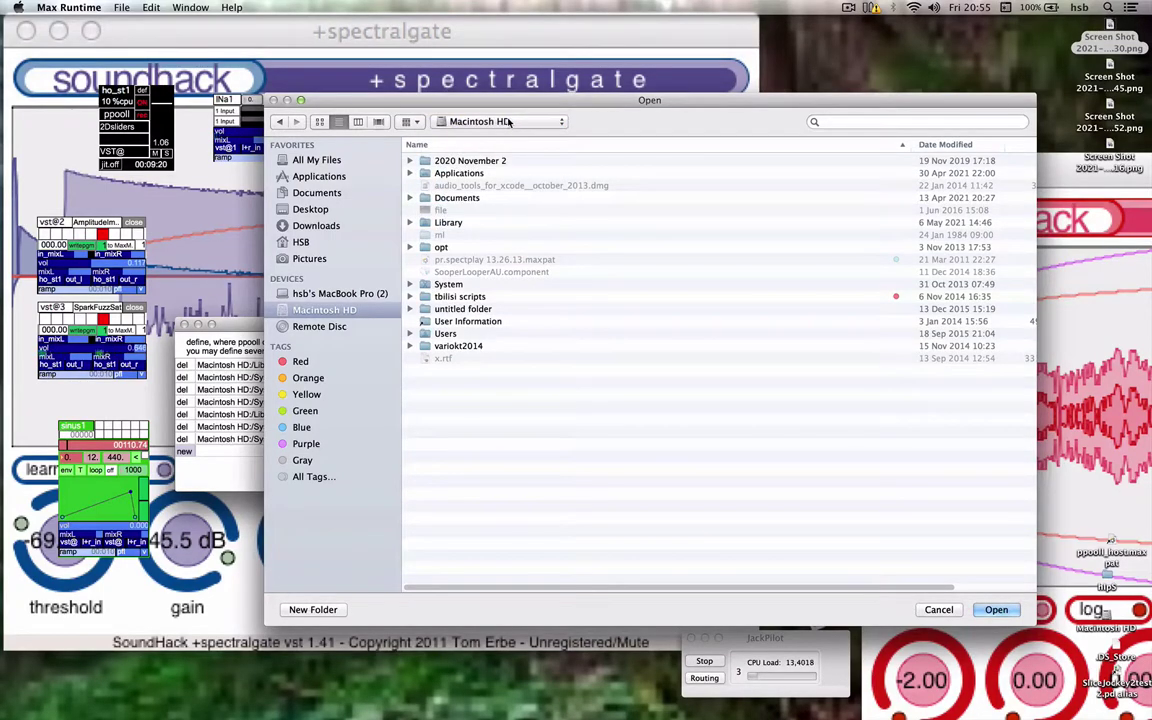
click(425, 224)
double_click(425, 224)
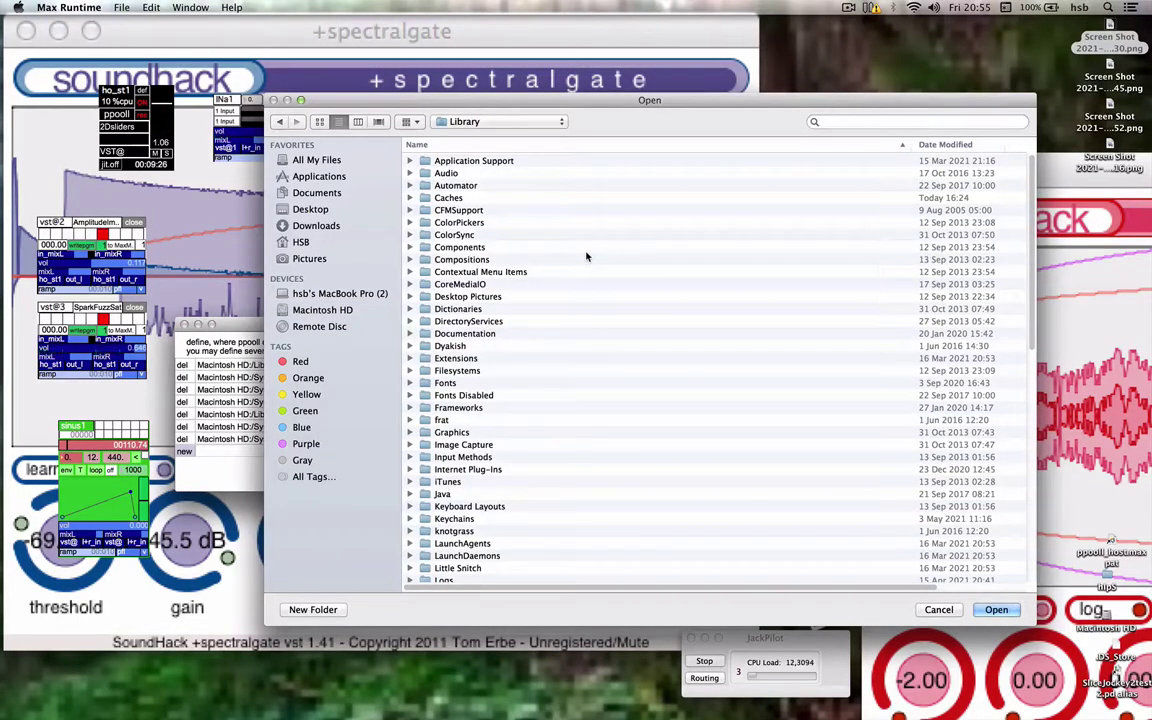
double_click(425, 176)
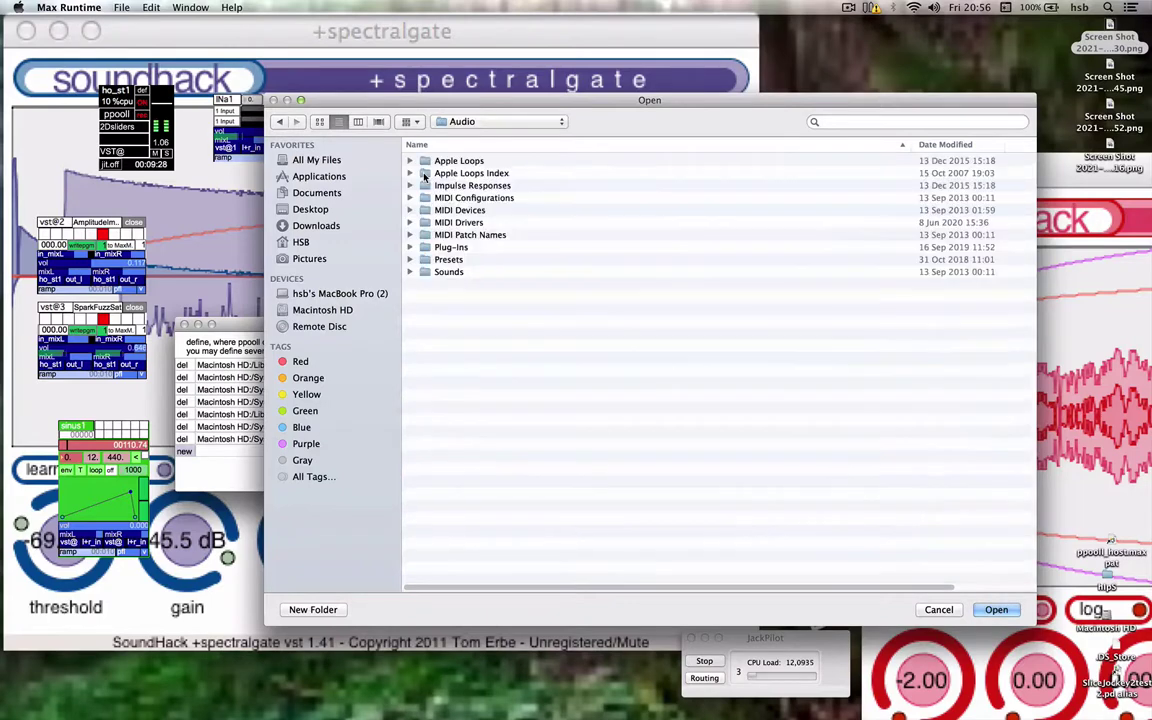
double_click(410, 247)
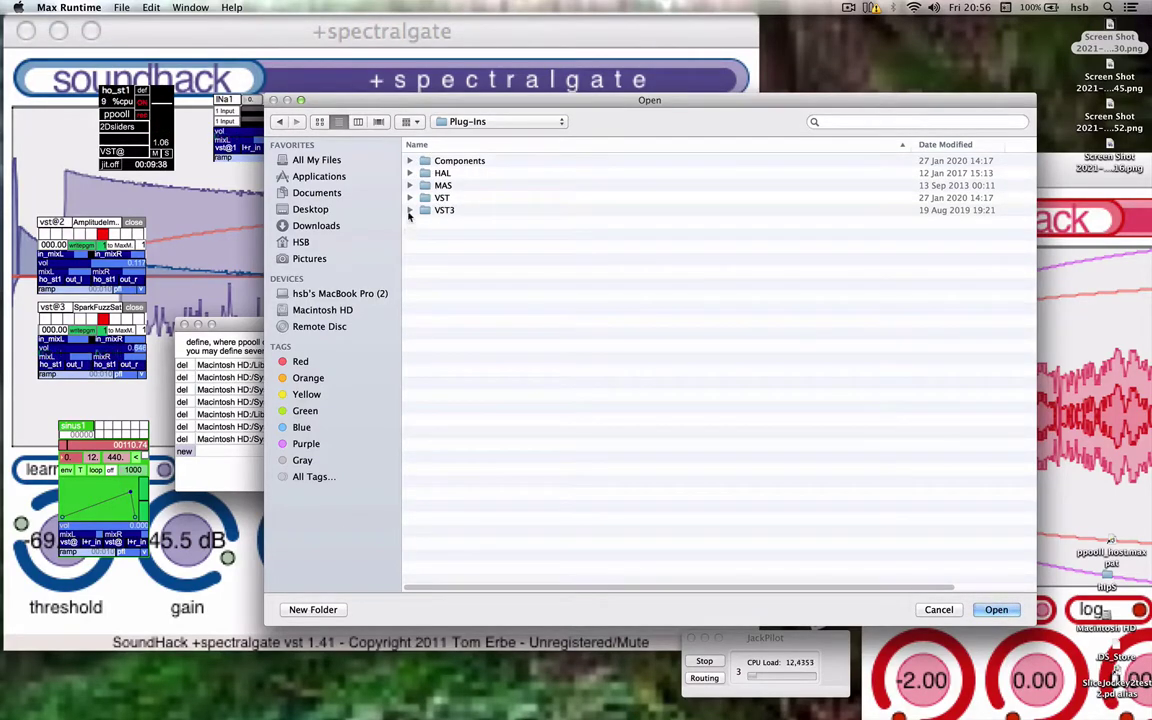
Examine the contents of the Components, HAL, MAS, VST and VST3 folders inside Plug-Ins.
click(409, 162)
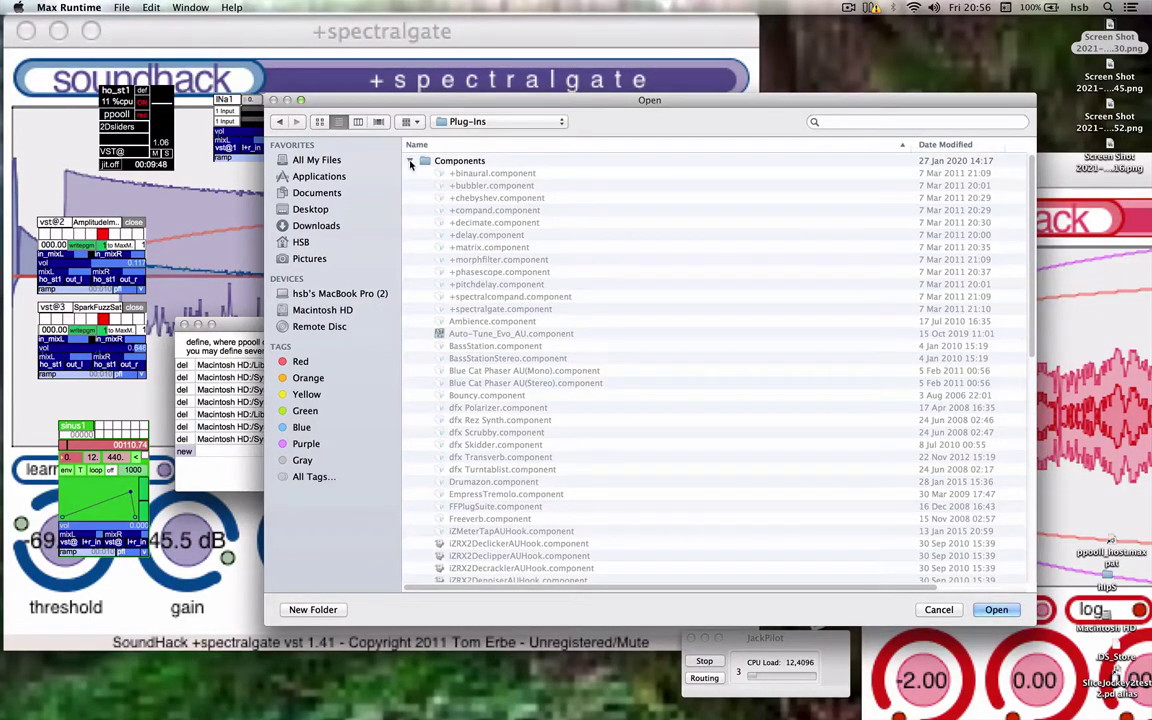
click(409, 162)
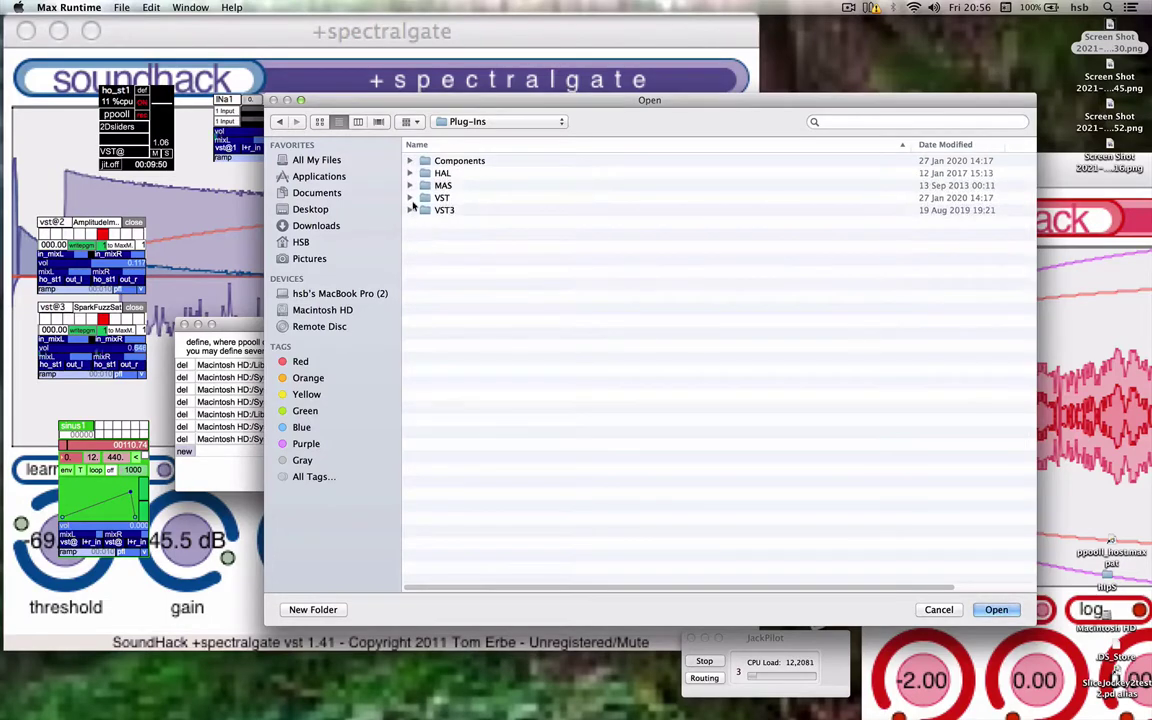
click(409, 174)
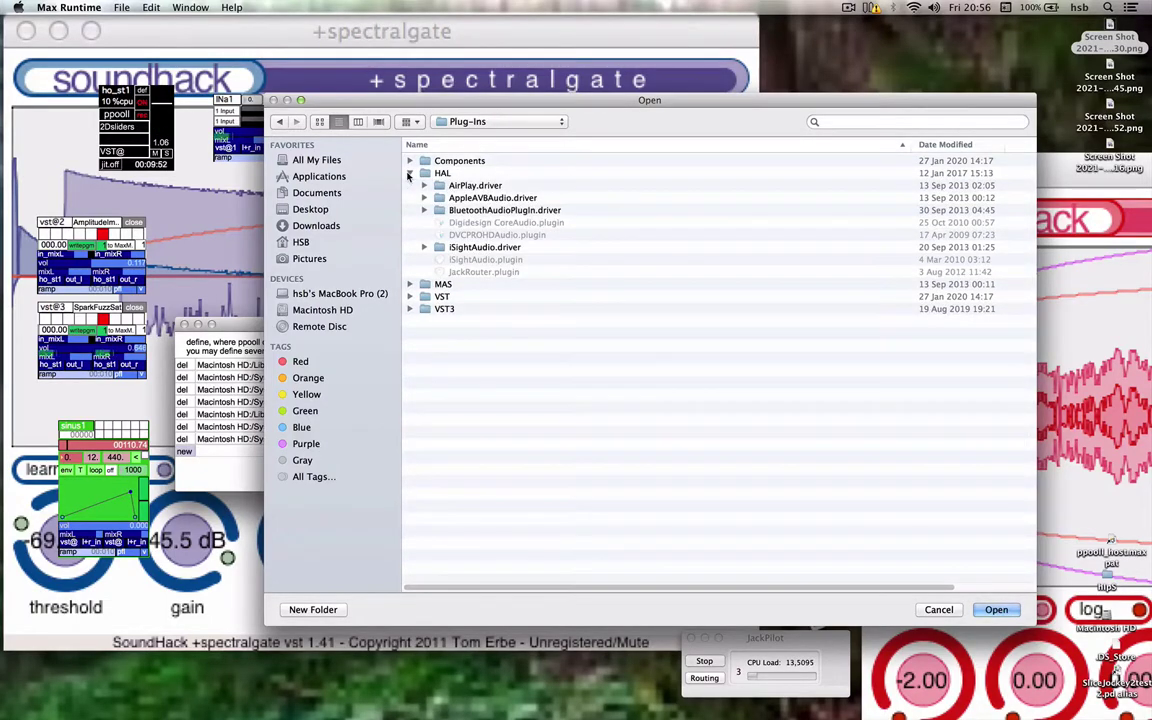
click(409, 285)
click(410, 297)
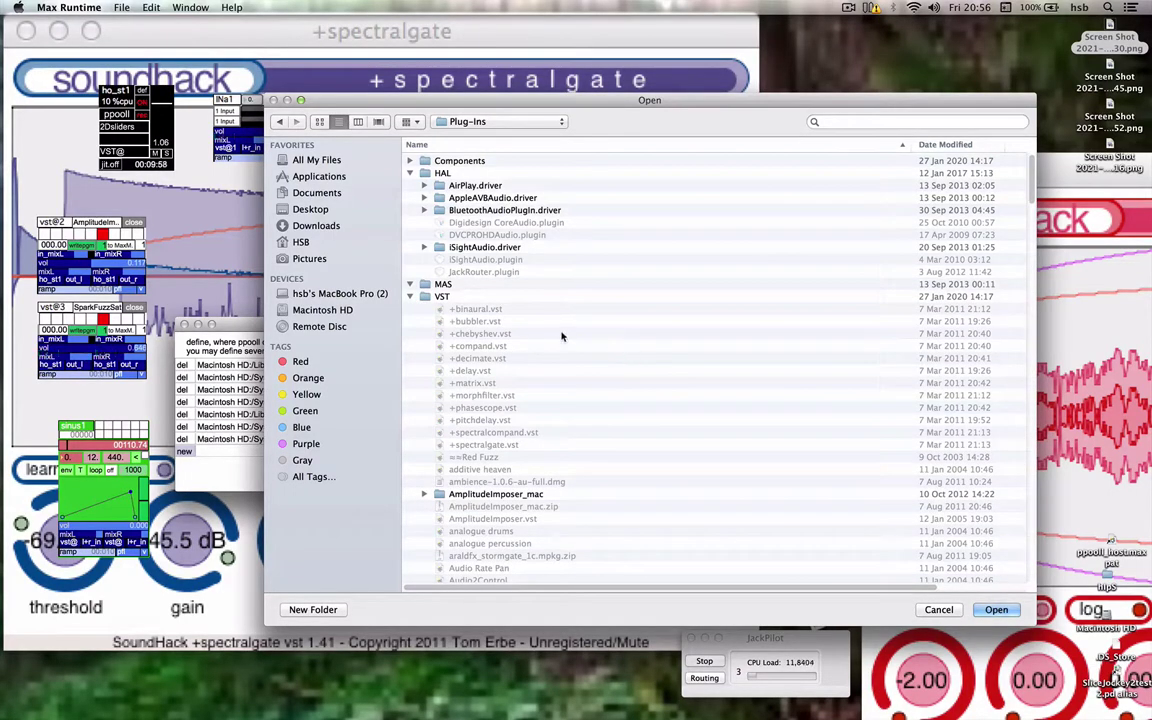
drag(574, 100, 513, 39)
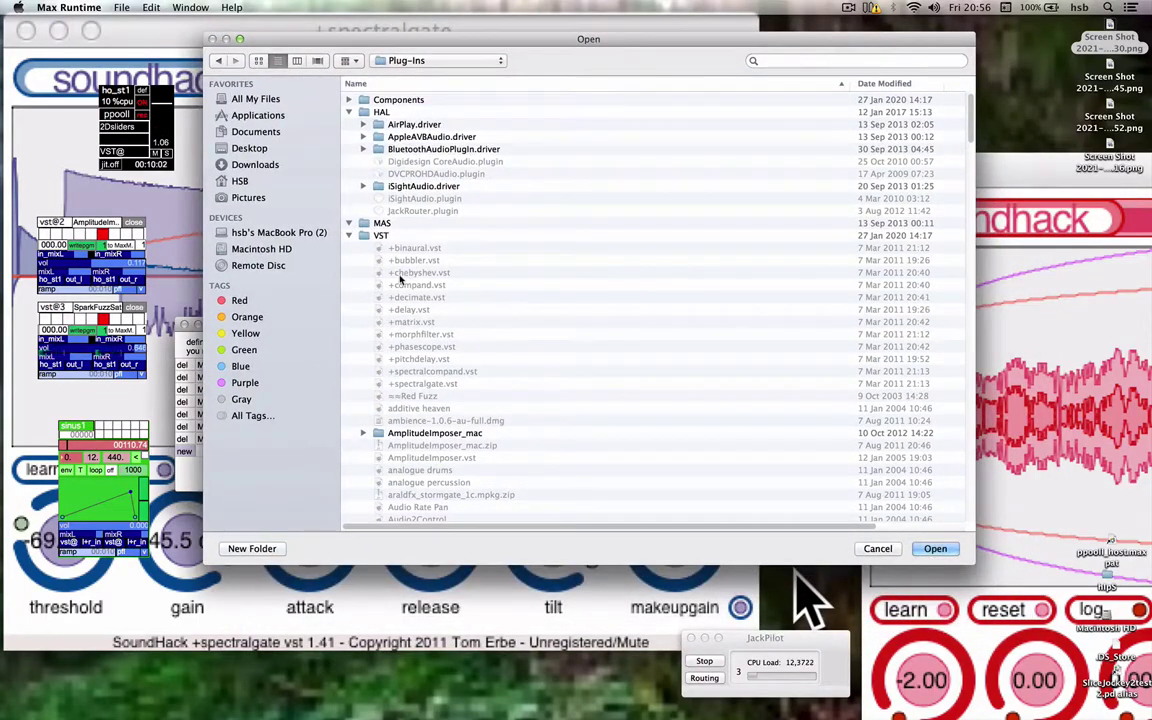
click(349, 236)
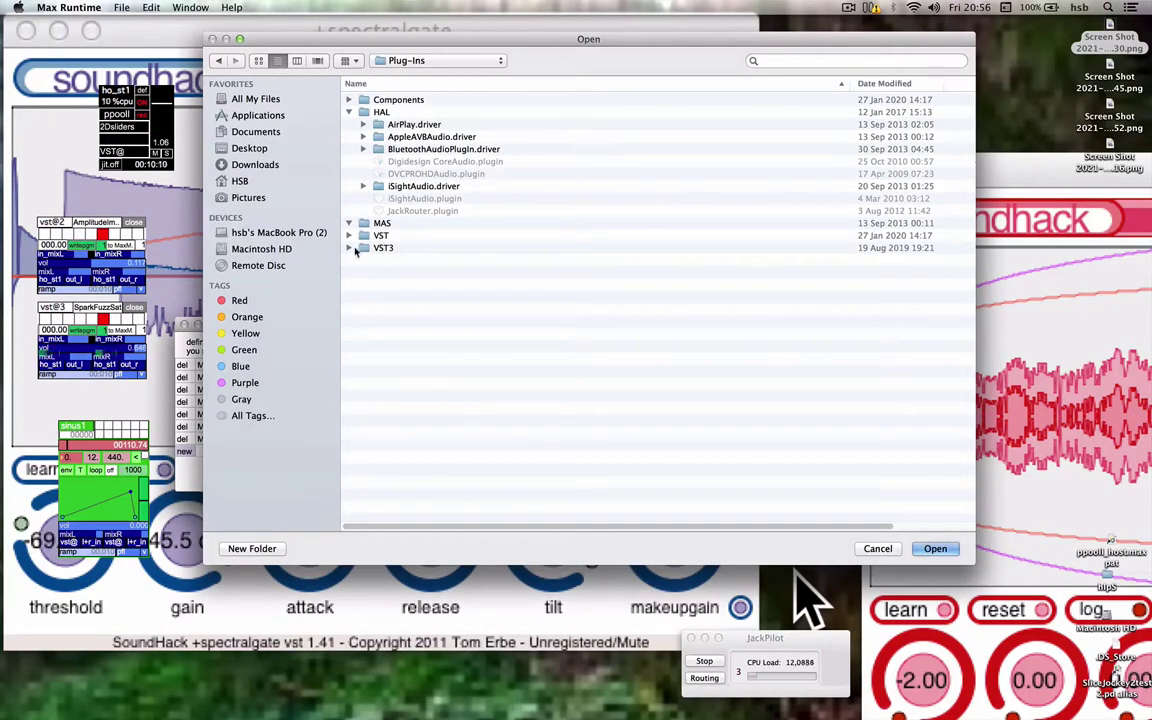
click(349, 248)
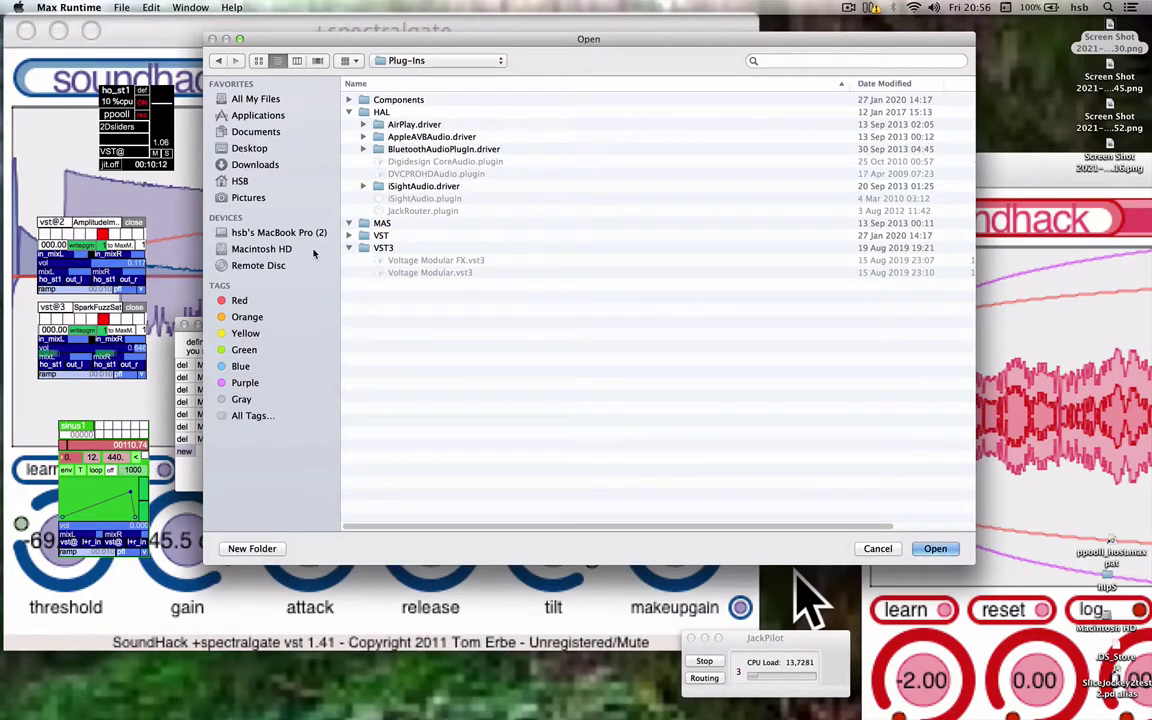
Add the VST3 folder from Plug-Ins to the plugin folder definitions and close the plugin_folders window.
double_click(365, 248)
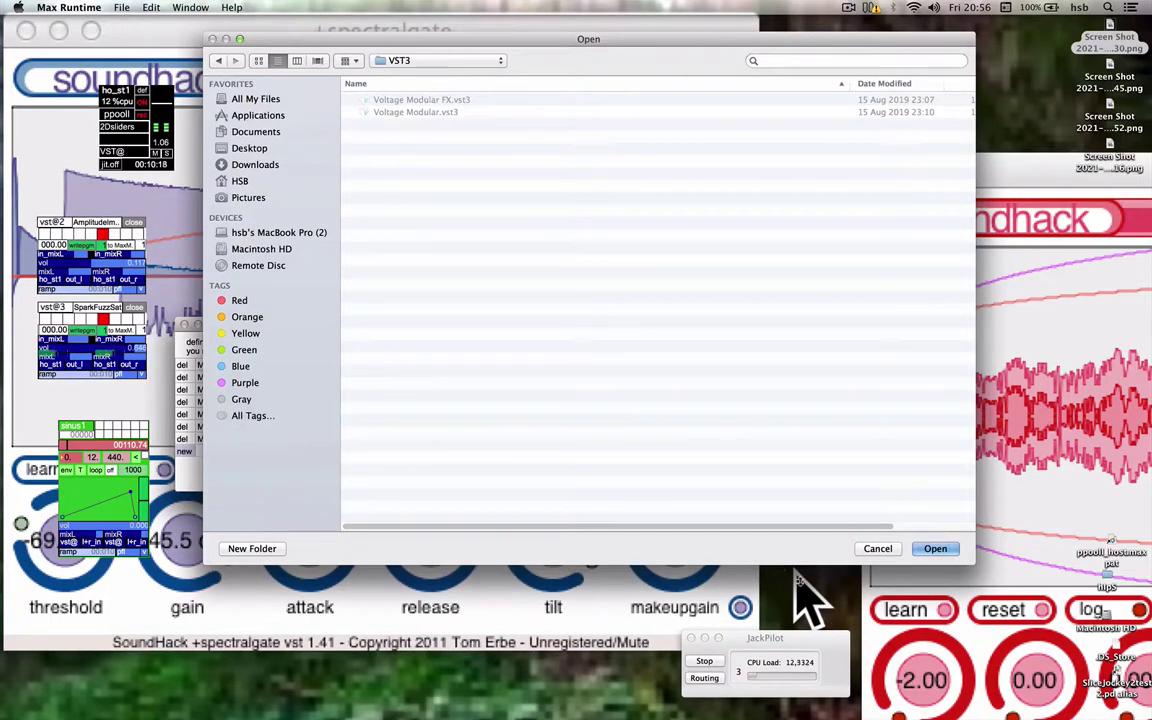
click(935, 549)
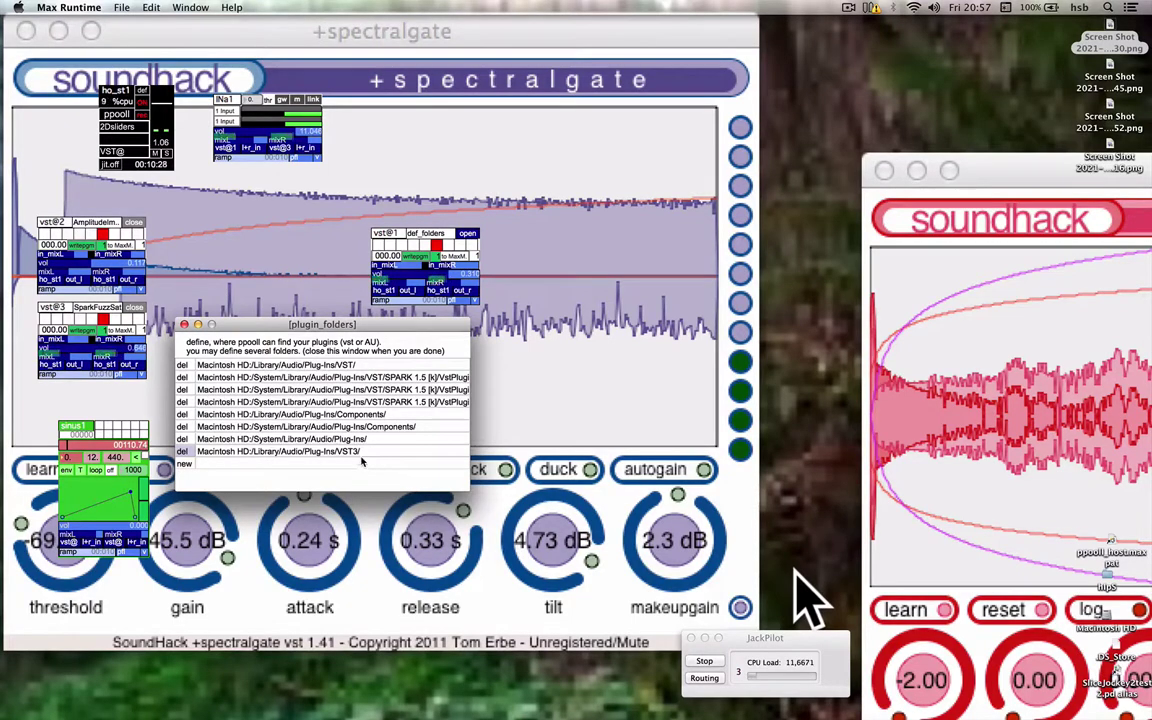
click(257, 452)
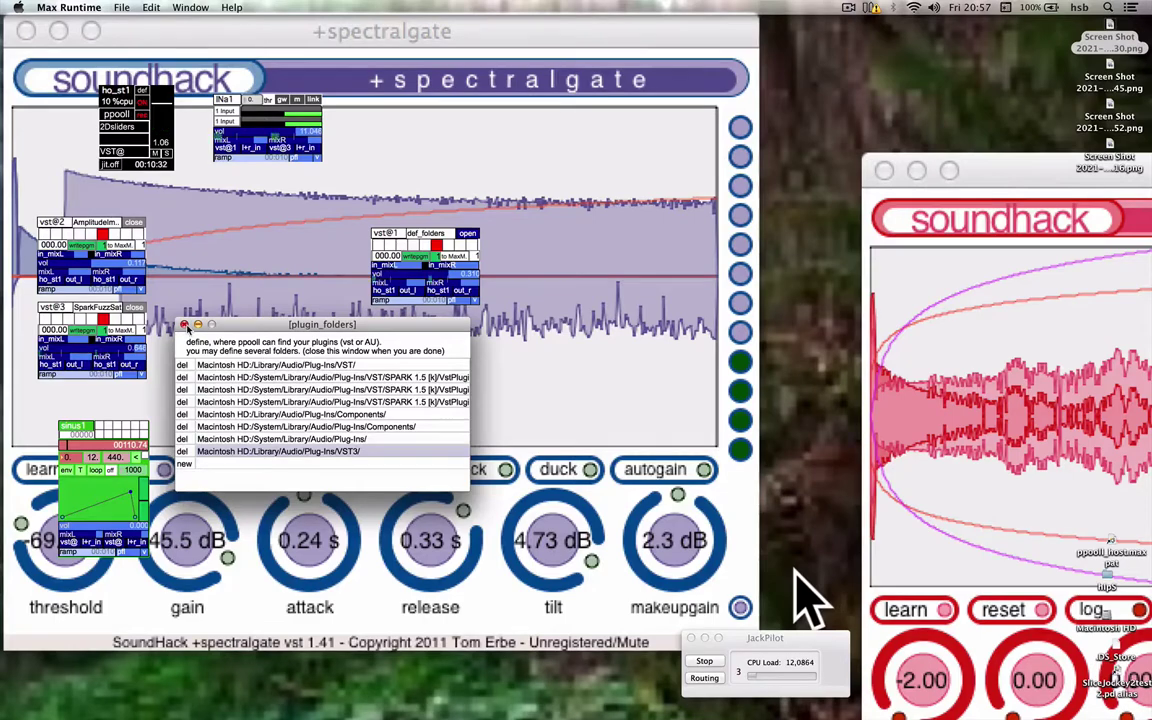
click(184, 325)
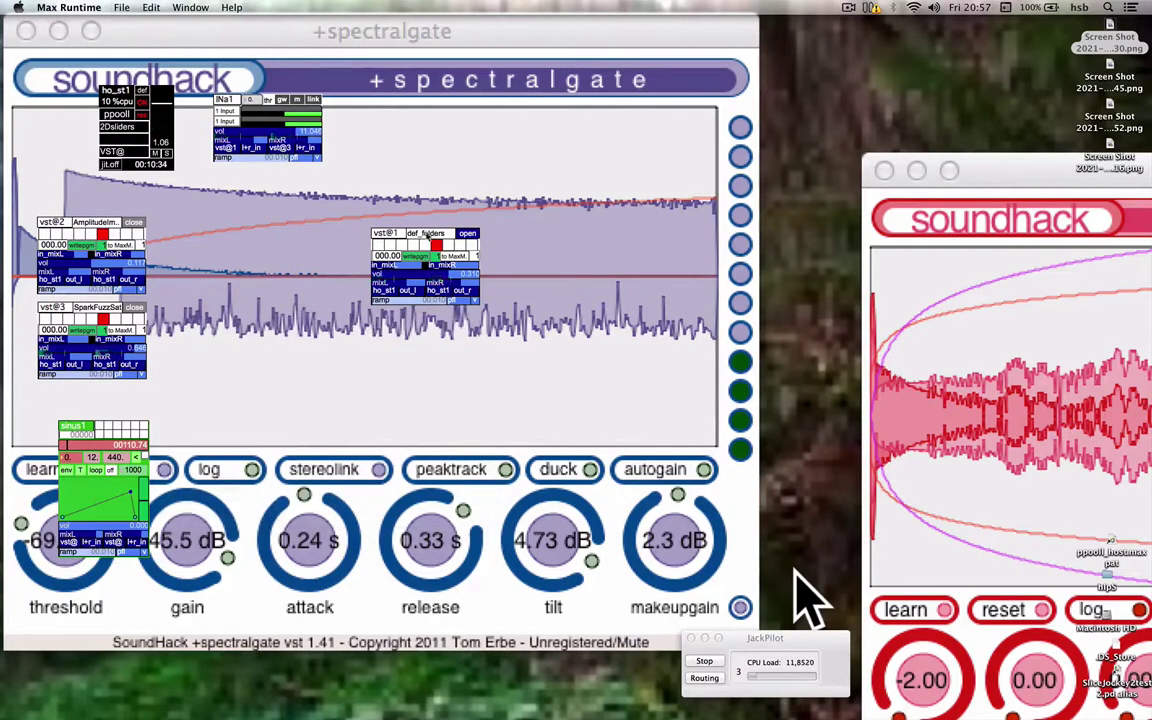
Set vst@1 to the Macintosh HD:/Library/Audio/Plug-Ins/VST3/ folder and review the plugins it offers.
click(437, 233)
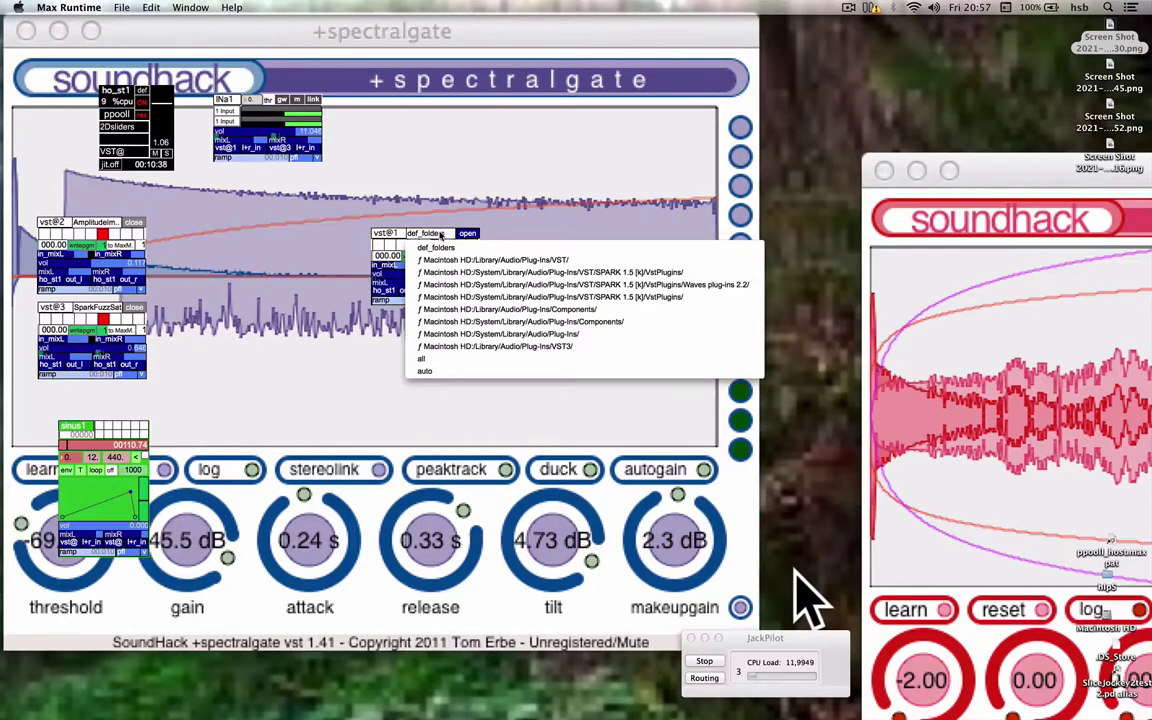
click(493, 348)
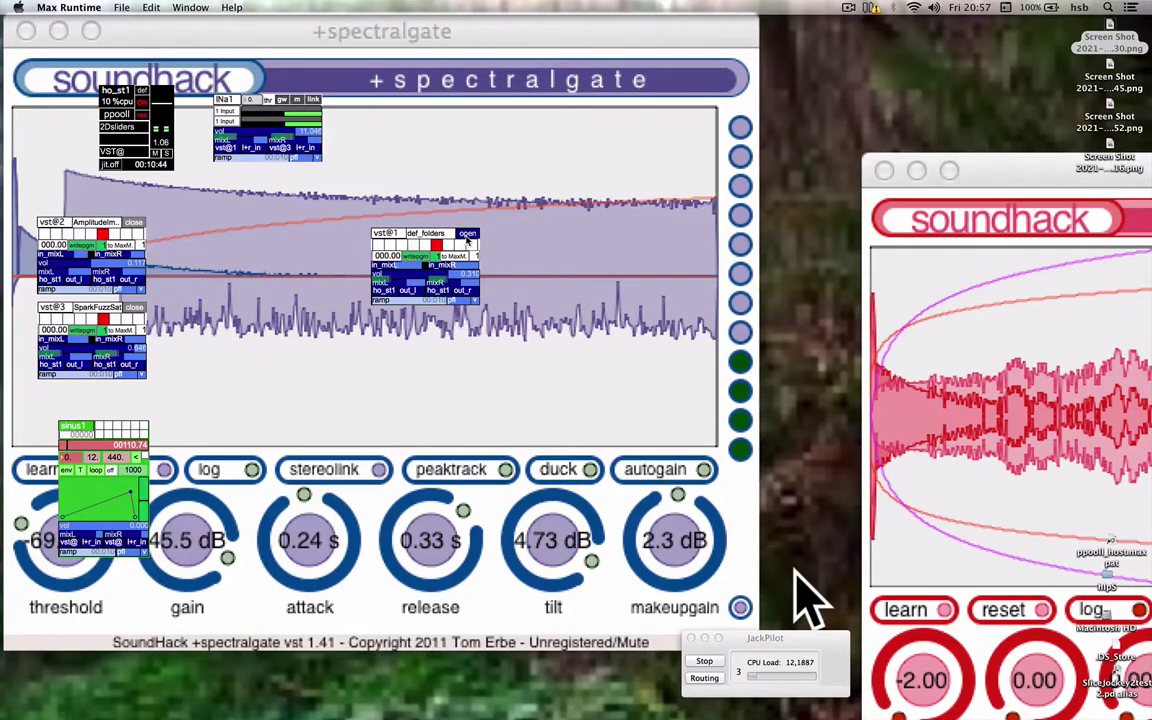
click(425, 233)
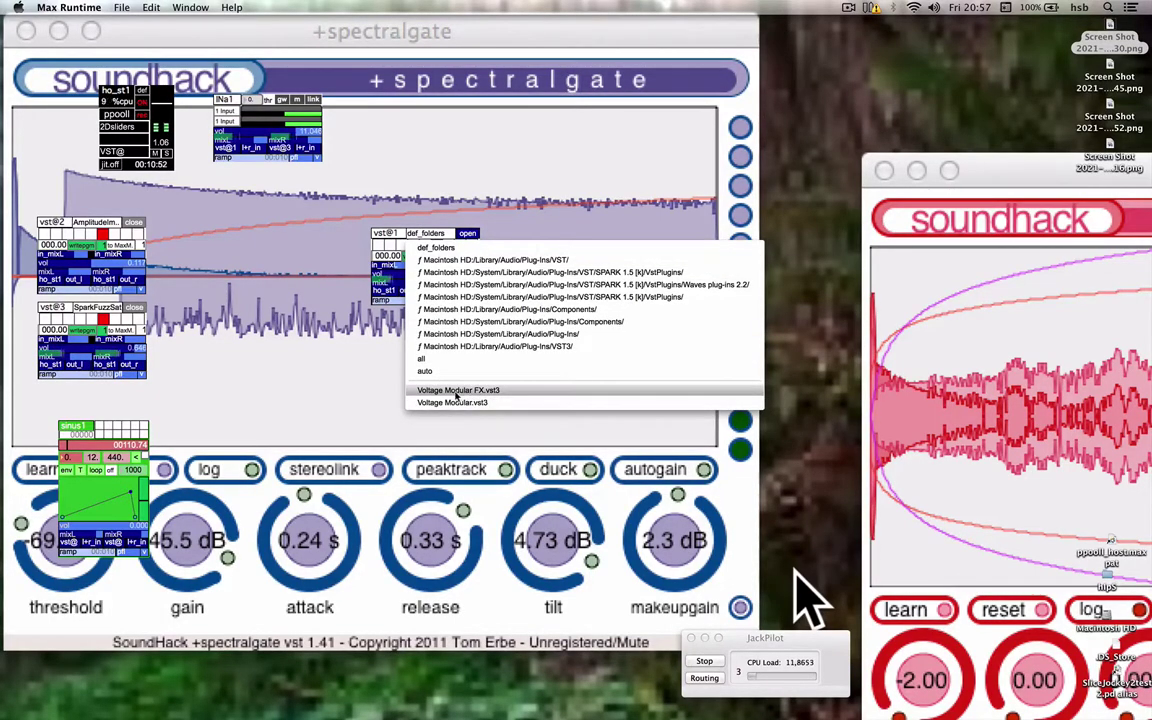
click(434, 245)
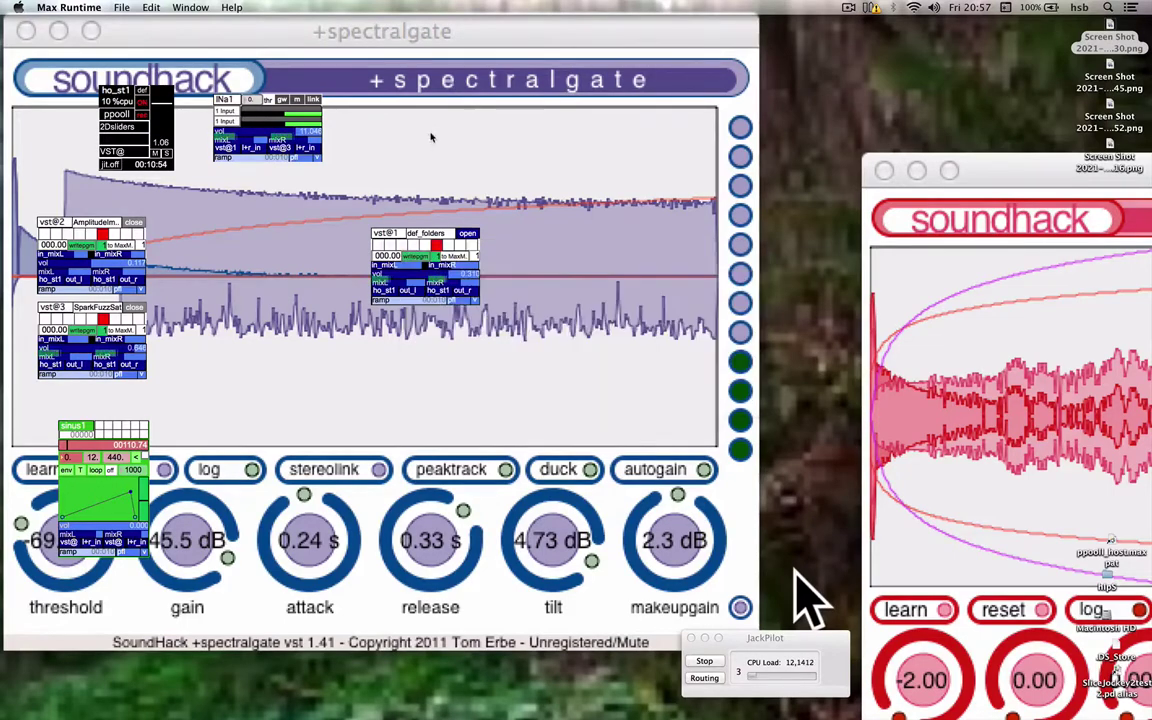
click(430, 234)
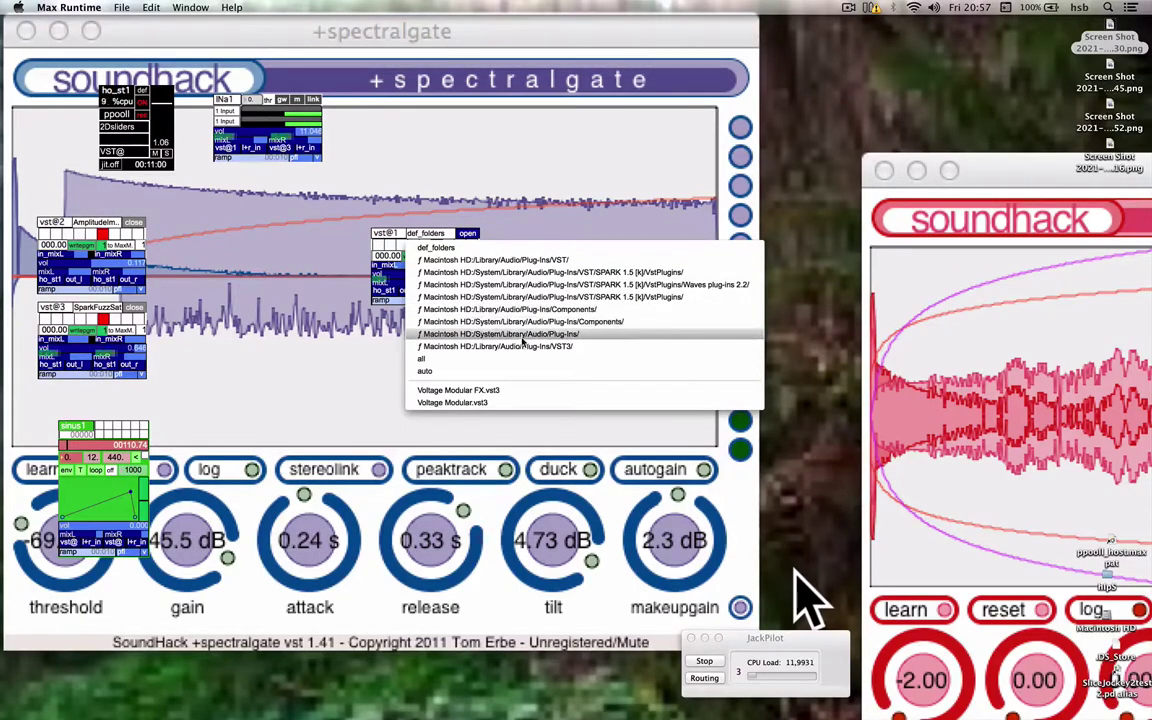
Review which plugins vst@1 offers for the Macintosh HD:/System/Library/Audio/Plug-Ins/ folder and for the Components folders.
click(508, 337)
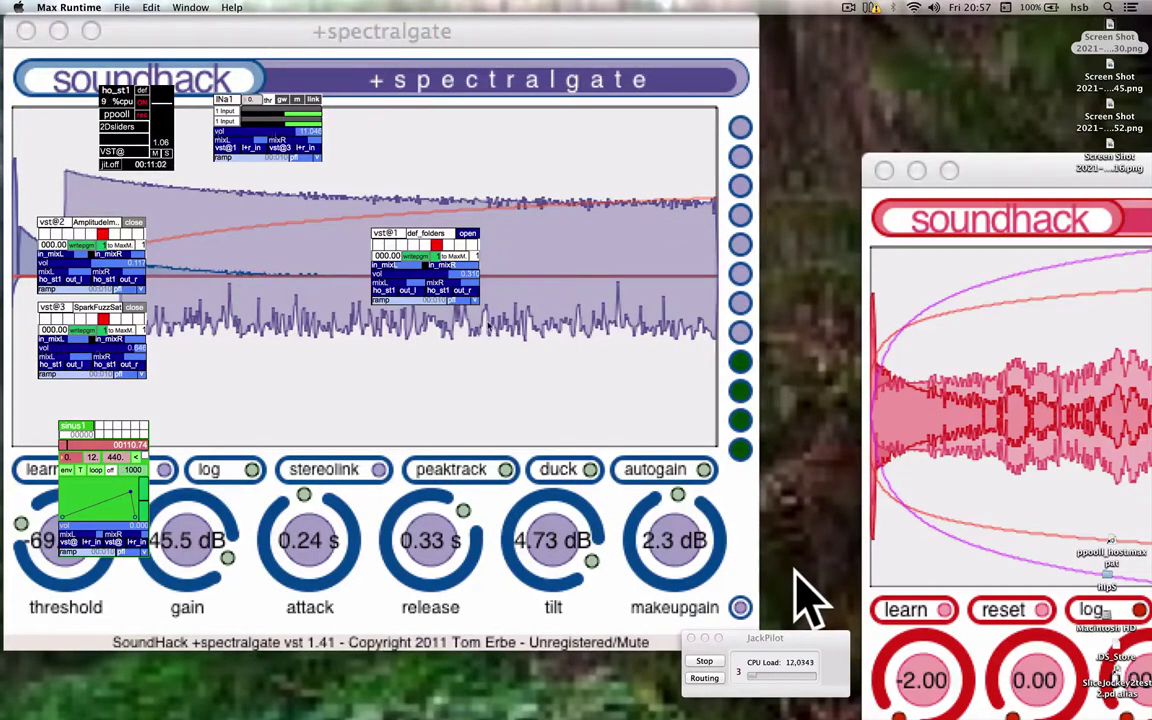
click(424, 234)
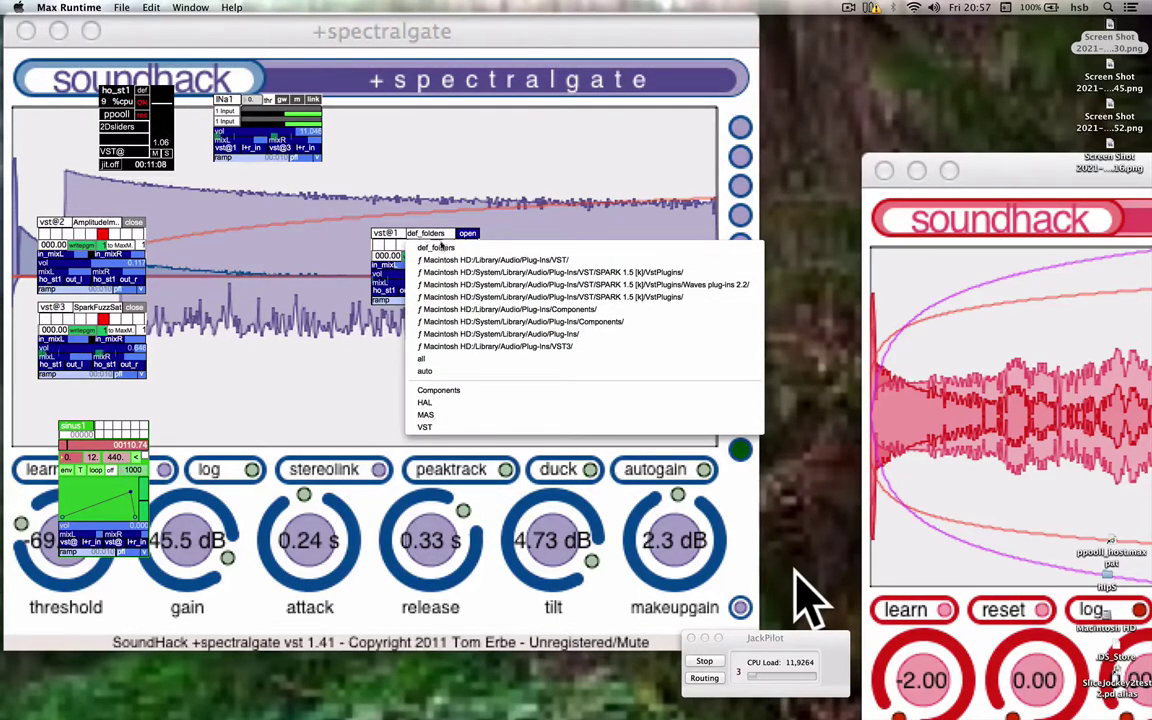
click(494, 325)
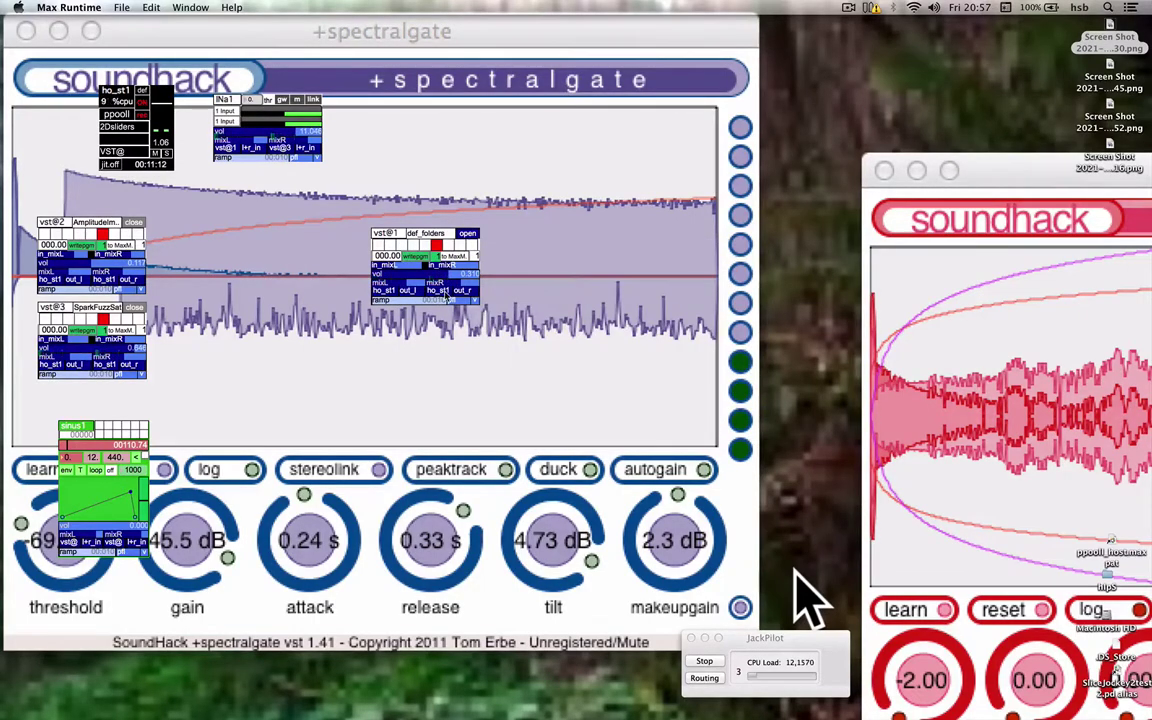
click(425, 234)
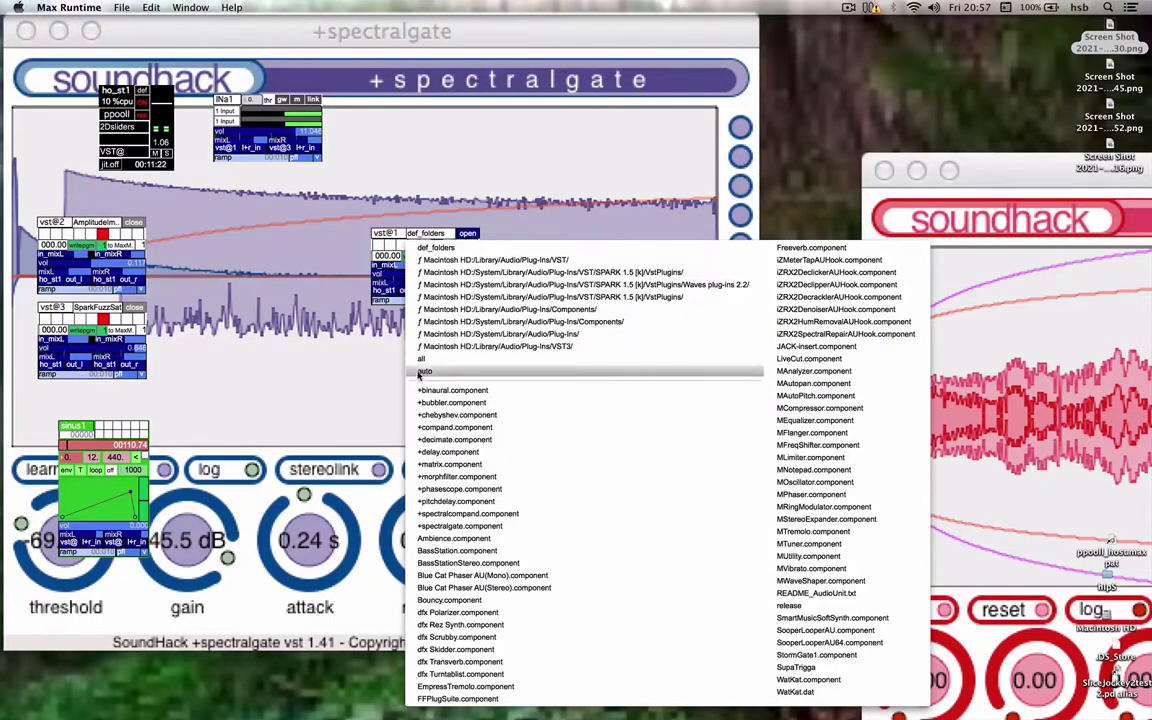
Set vst@1 to list the plugins of all defined folders and look through the complete plugin list.
click(795, 570)
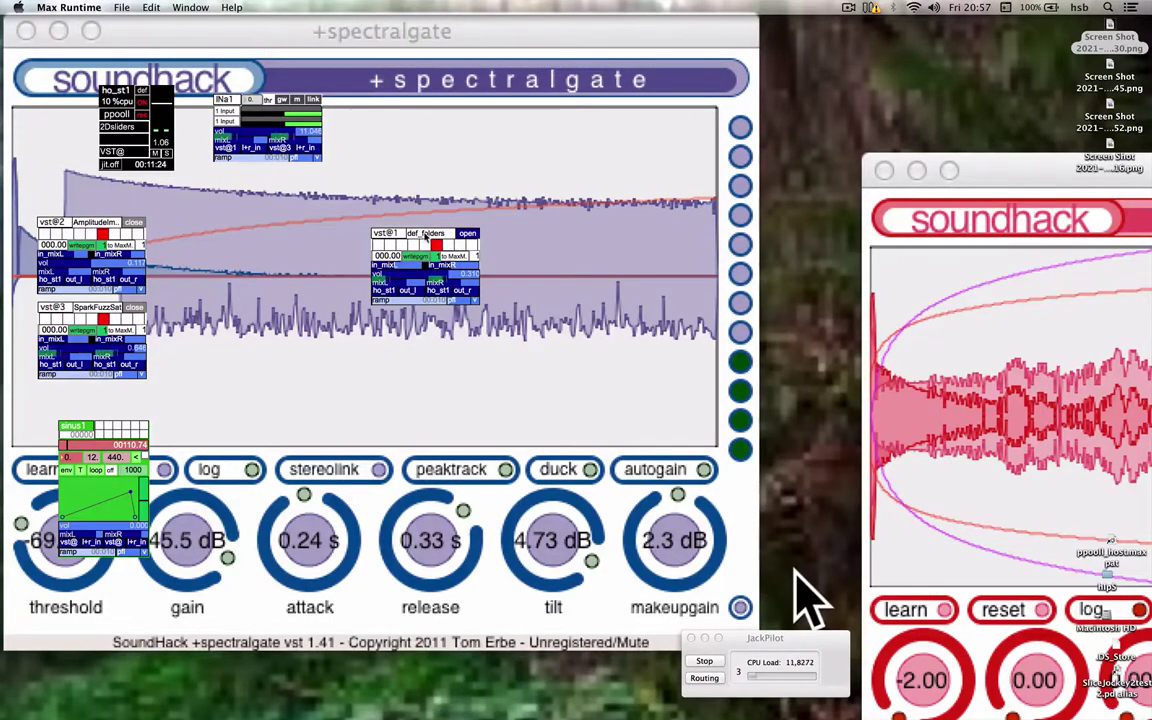
click(425, 233)
scroll(425, 233, down, 5)
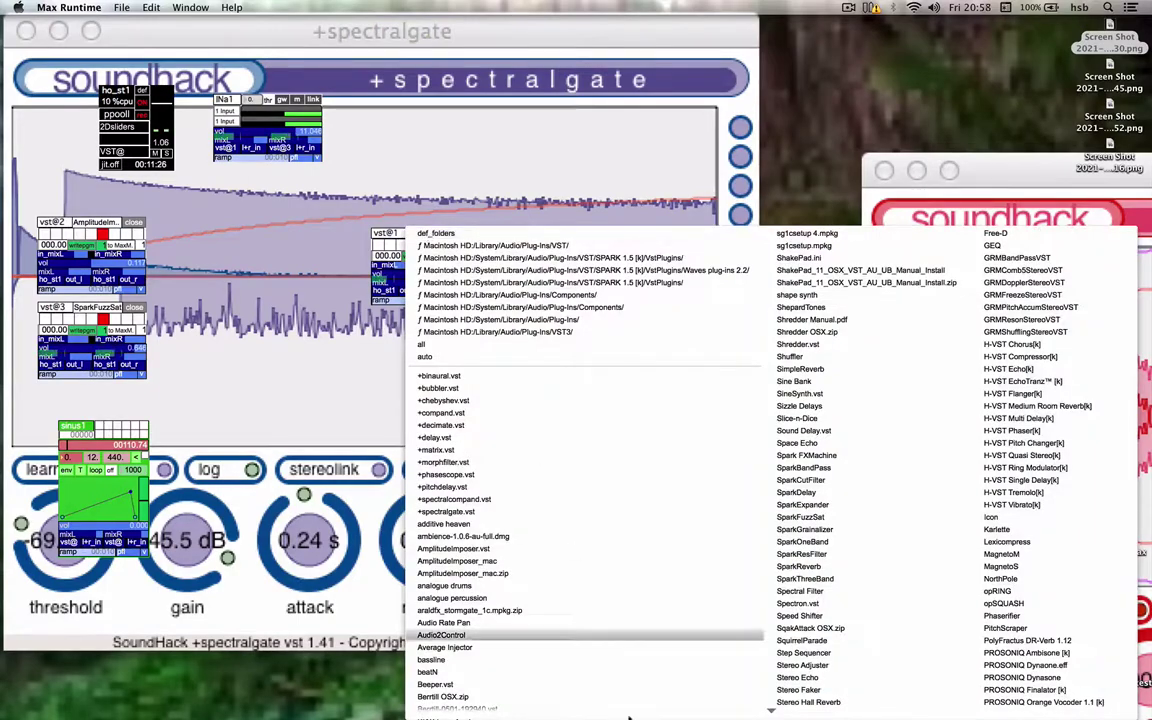
scroll(600, 400, down, 8)
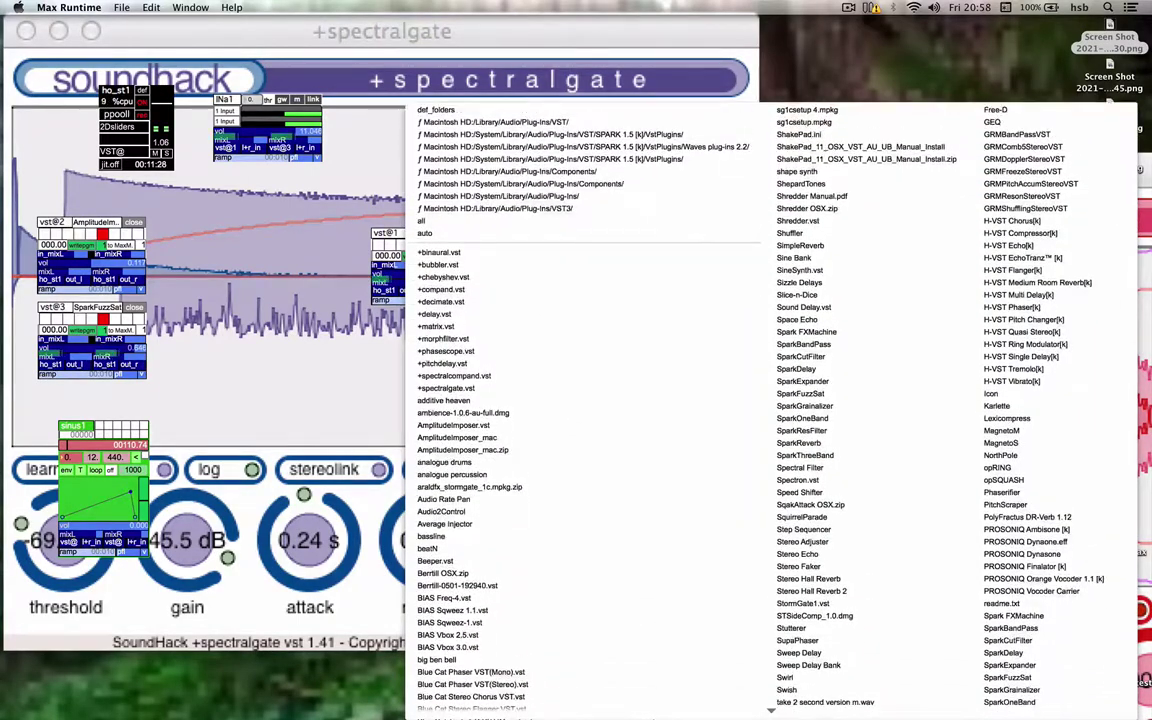
scroll(600, 400, down, 15)
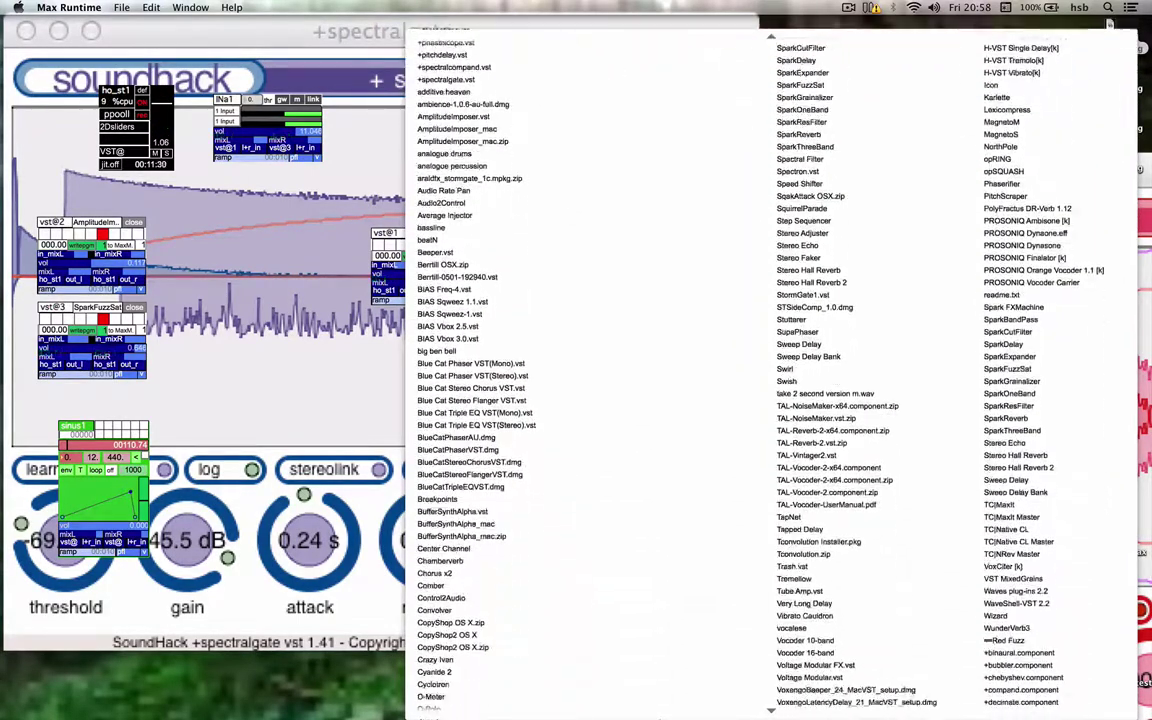
scroll(600, 400, down, 20)
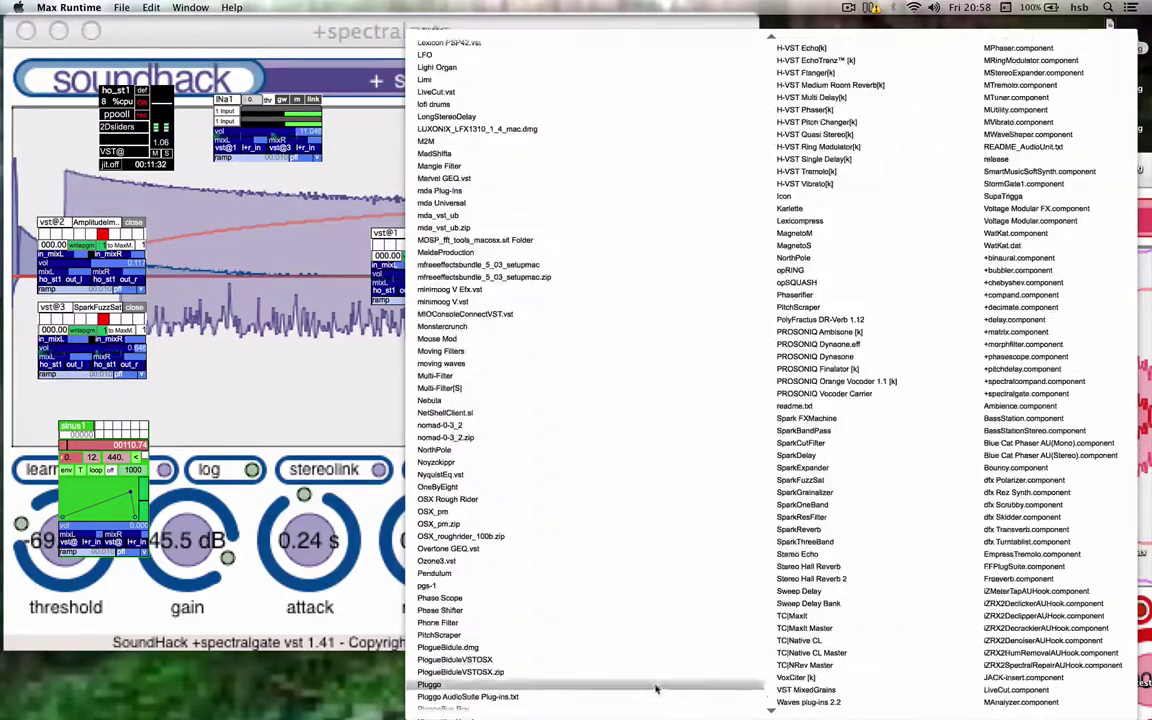
scroll(600, 400, down, 6)
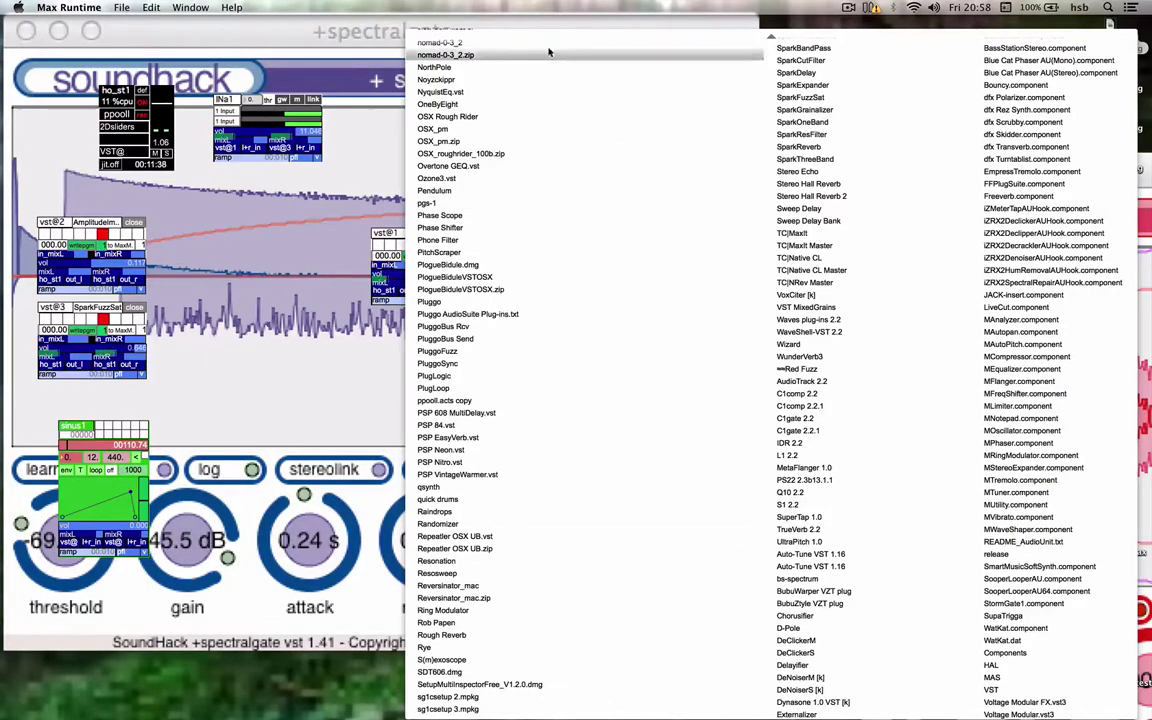
Reopen the plugin folder definitions from vst@1, review the defined folders and close the plugin_folders window.
mouse_move(548, 5)
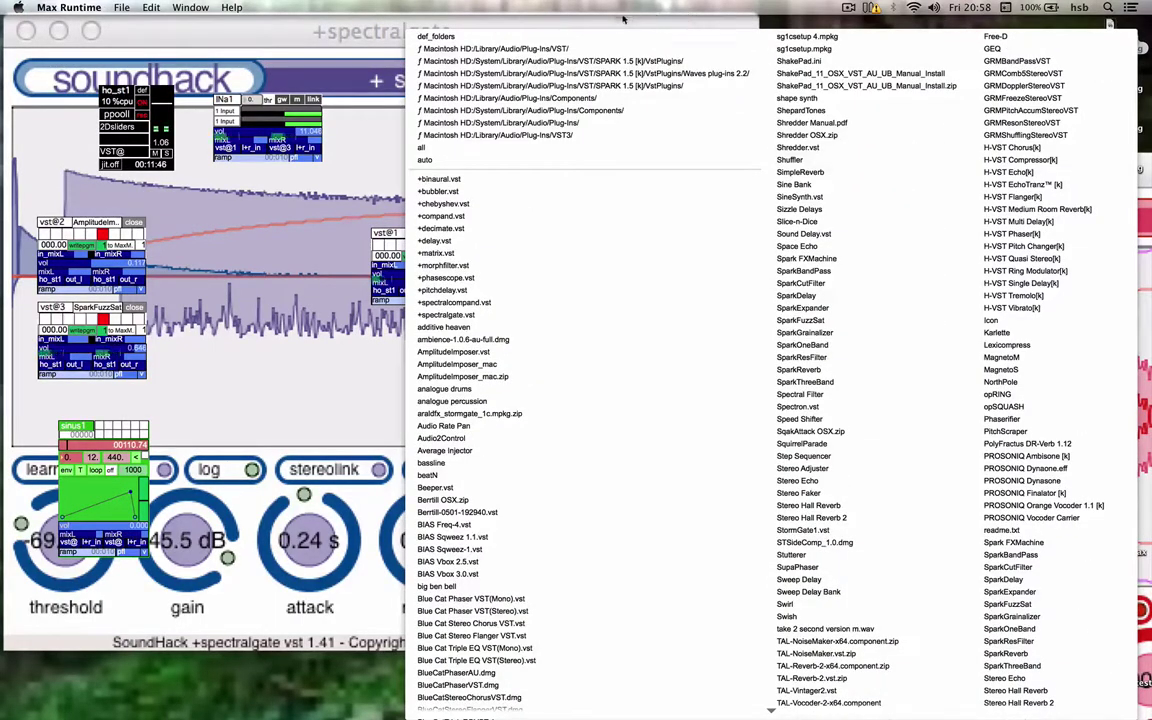
click(473, 37)
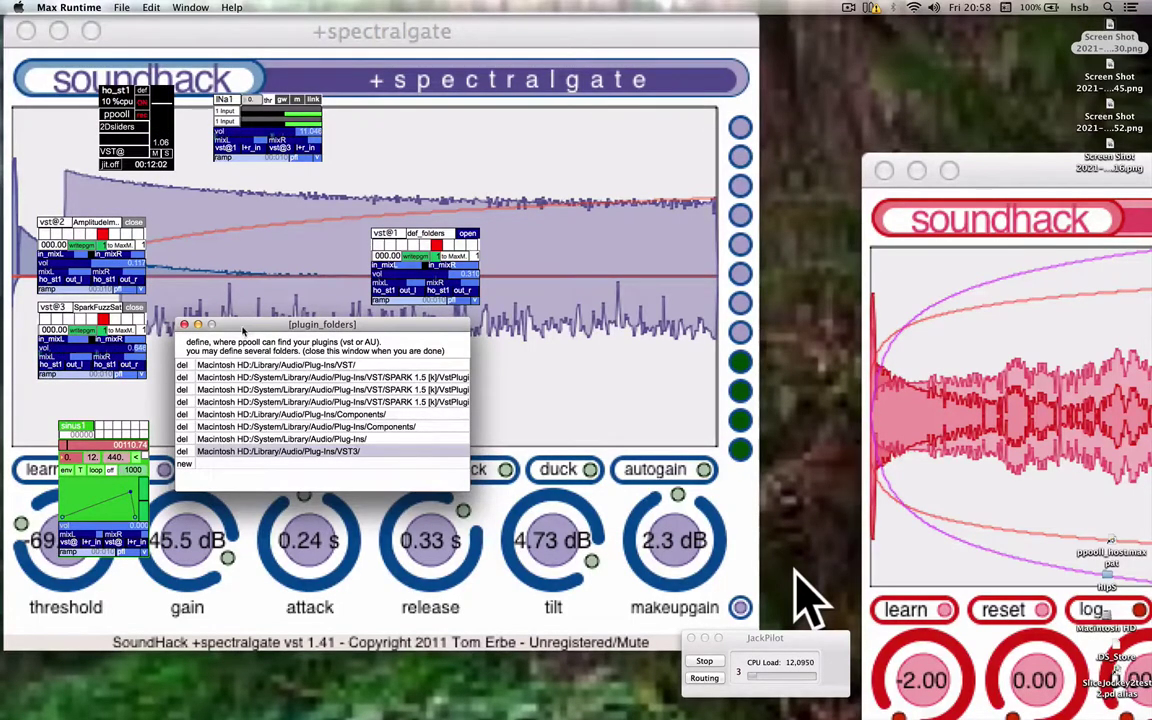
click(184, 327)
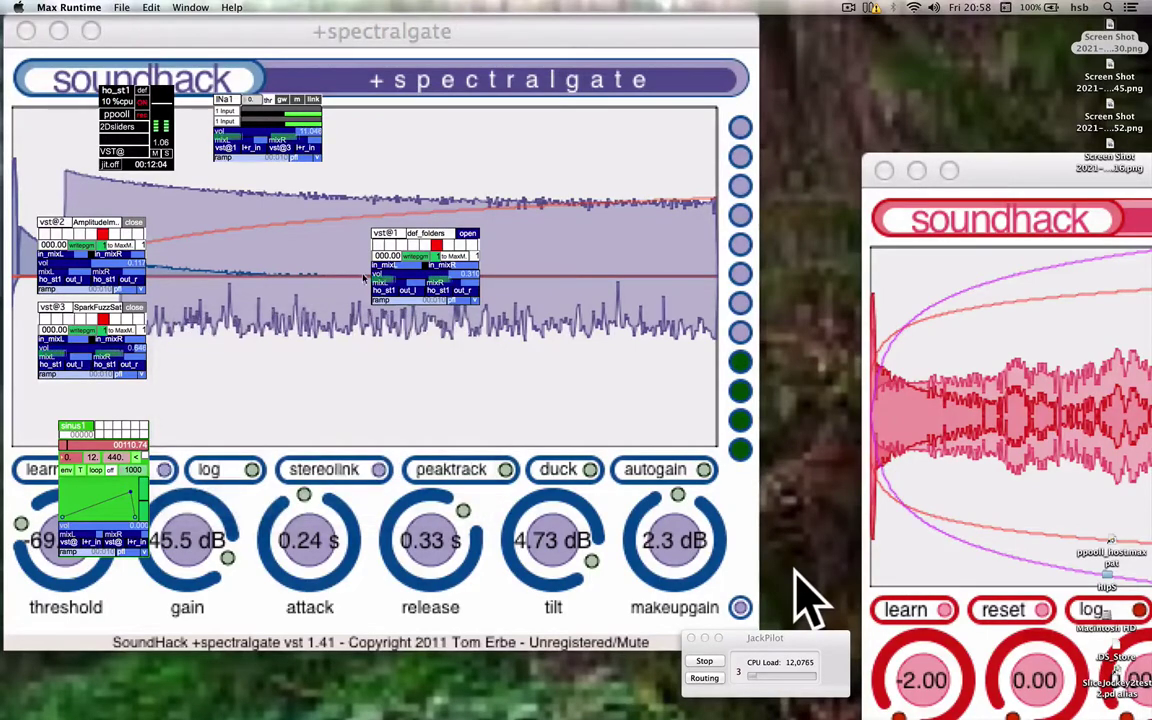
Set vst@1 to the Components plugin folder and load +morphfilter.component from it.
click(418, 234)
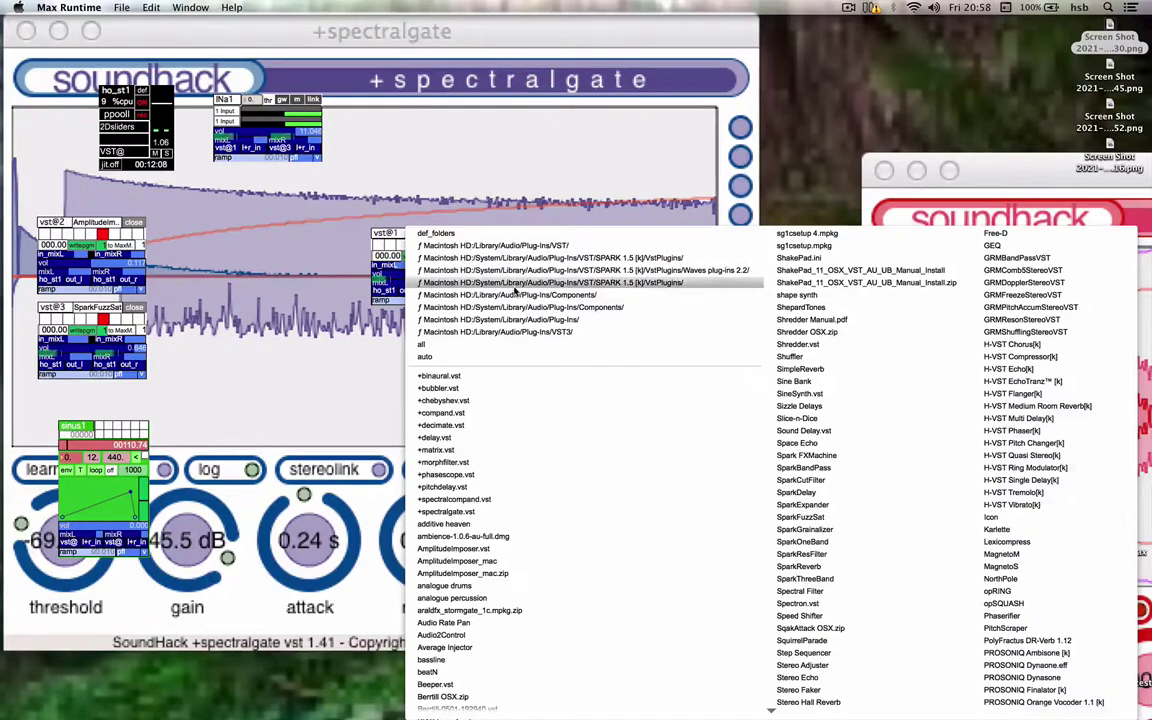
click(467, 346)
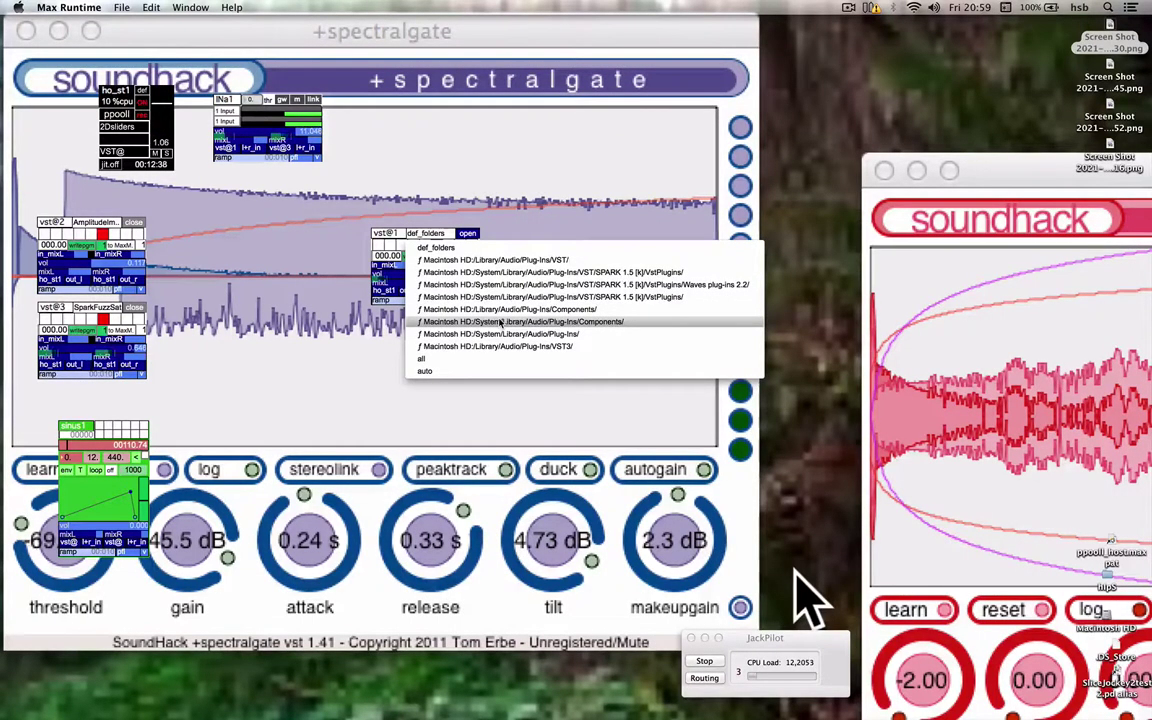
click(500, 322)
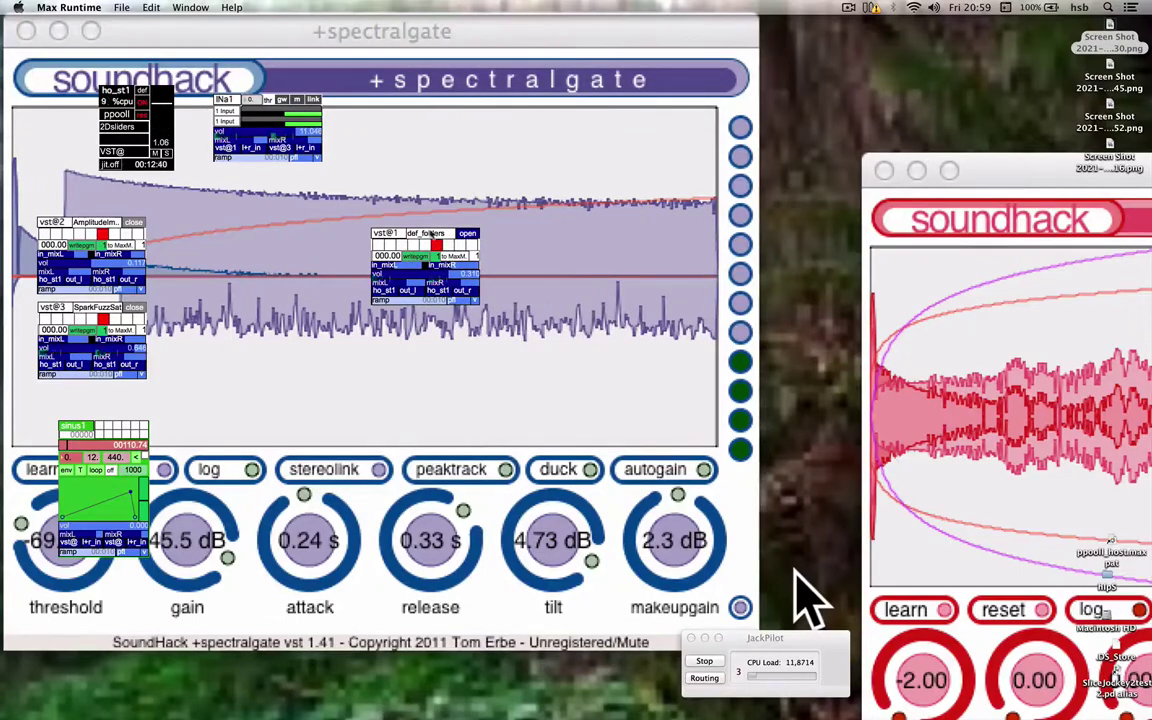
click(428, 232)
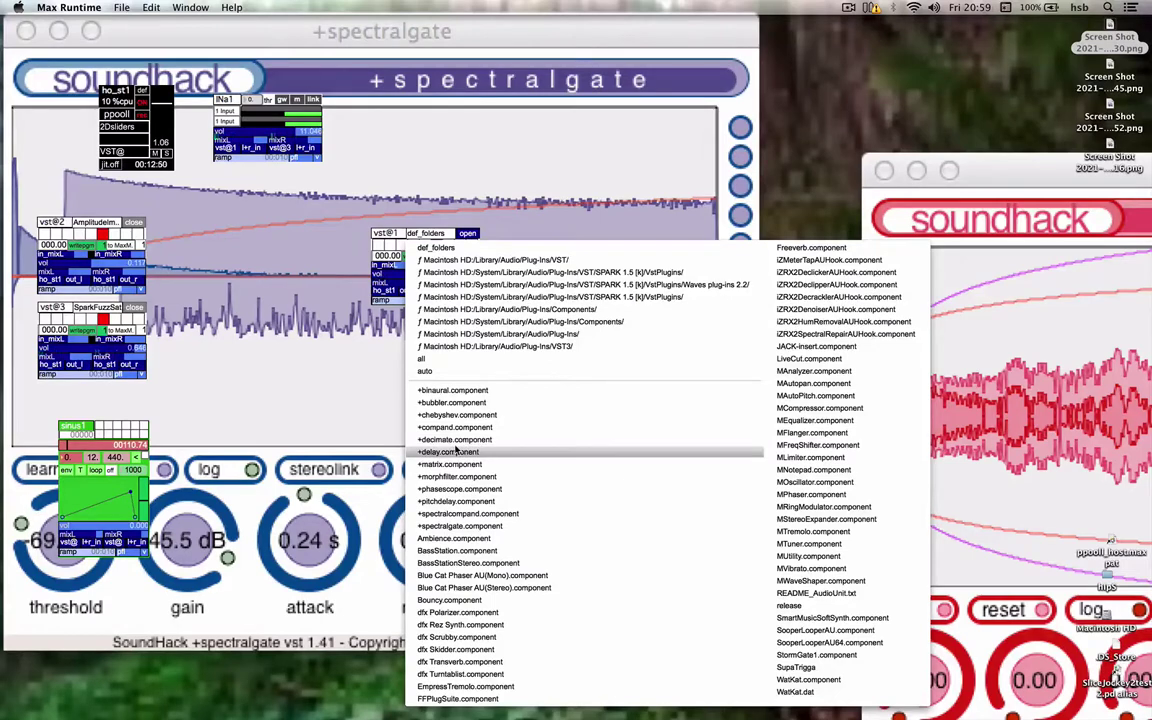
click(456, 477)
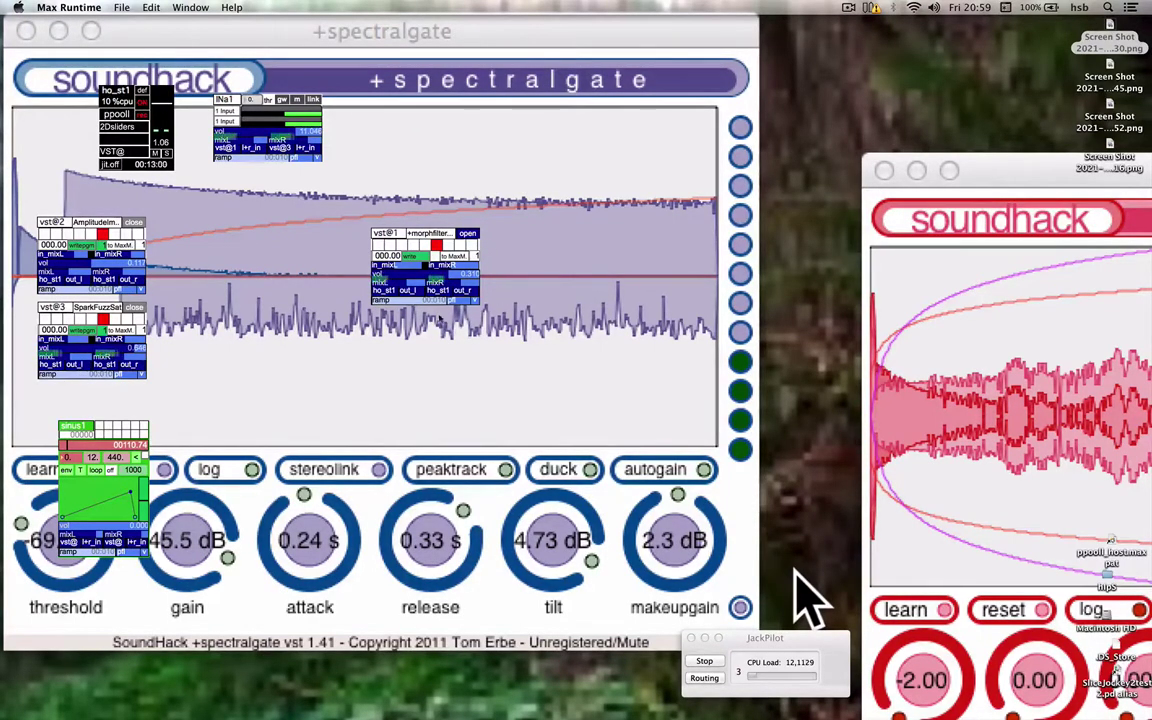
Open the +morphfilter plugin window from vst@1 and send sinus1's left mix to vst@1.
click(467, 235)
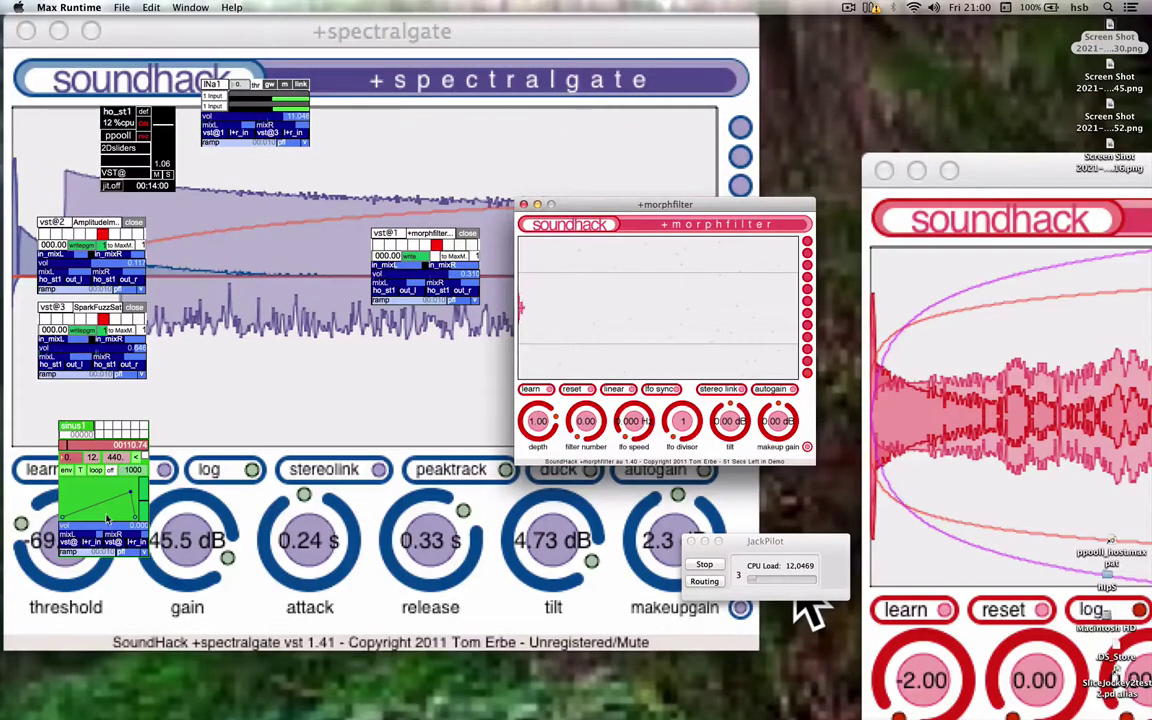
click(70, 541)
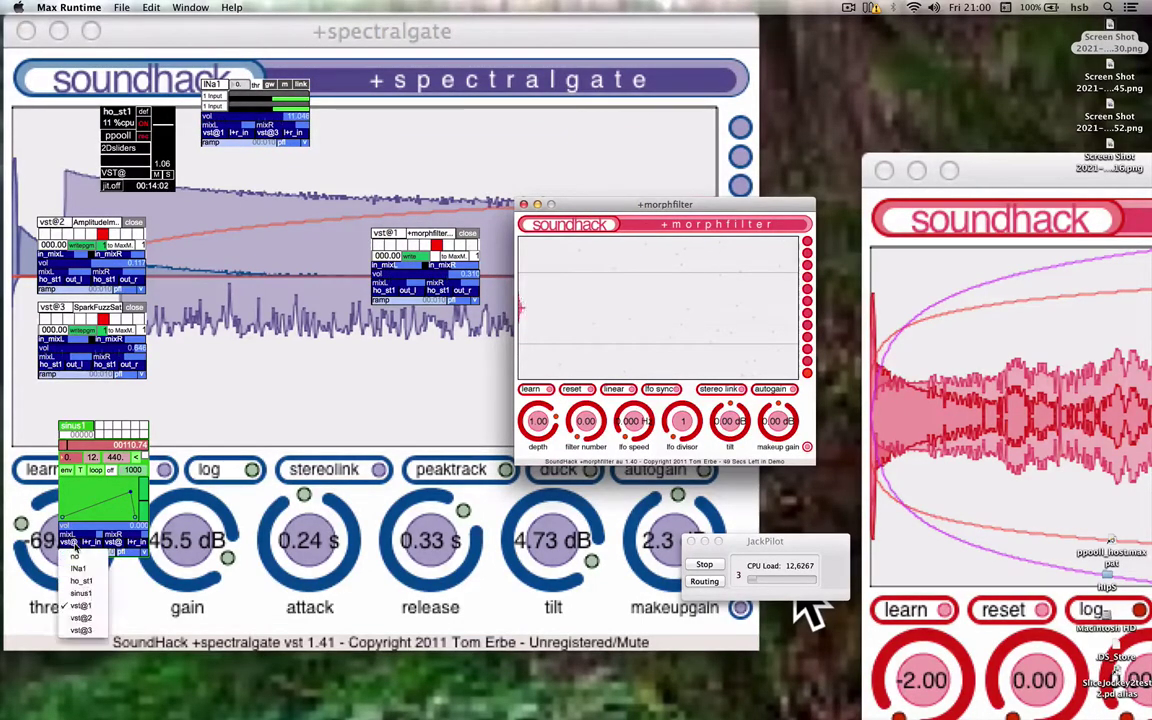
click(80, 606)
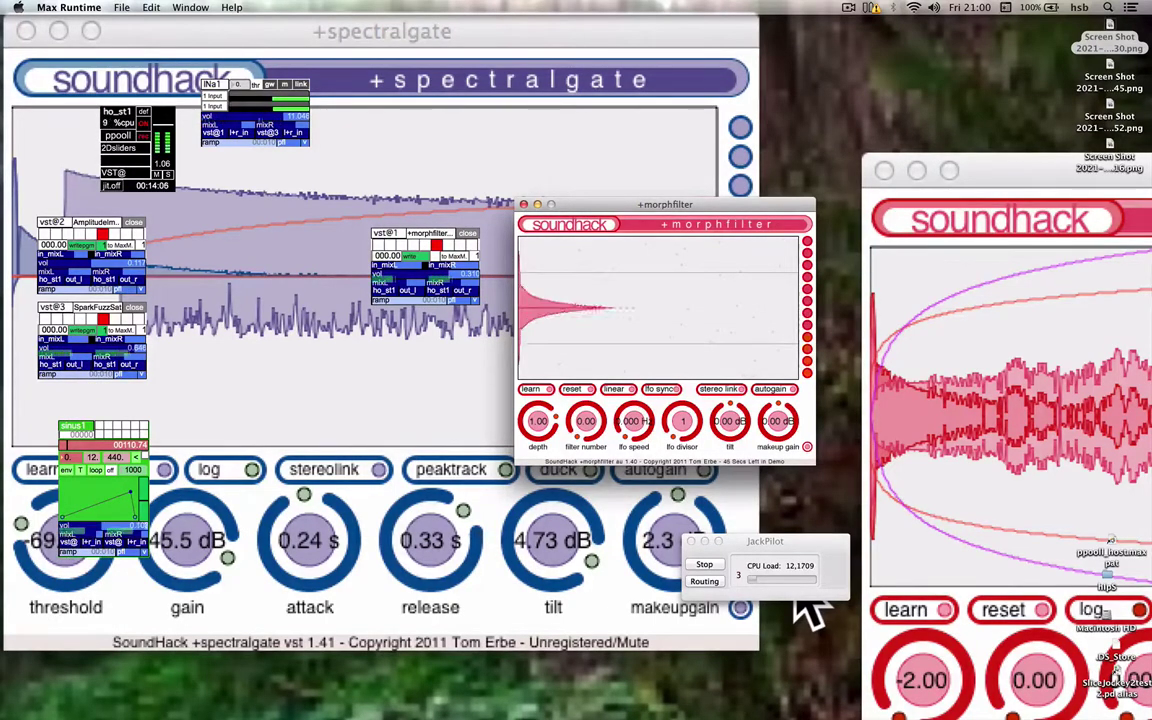
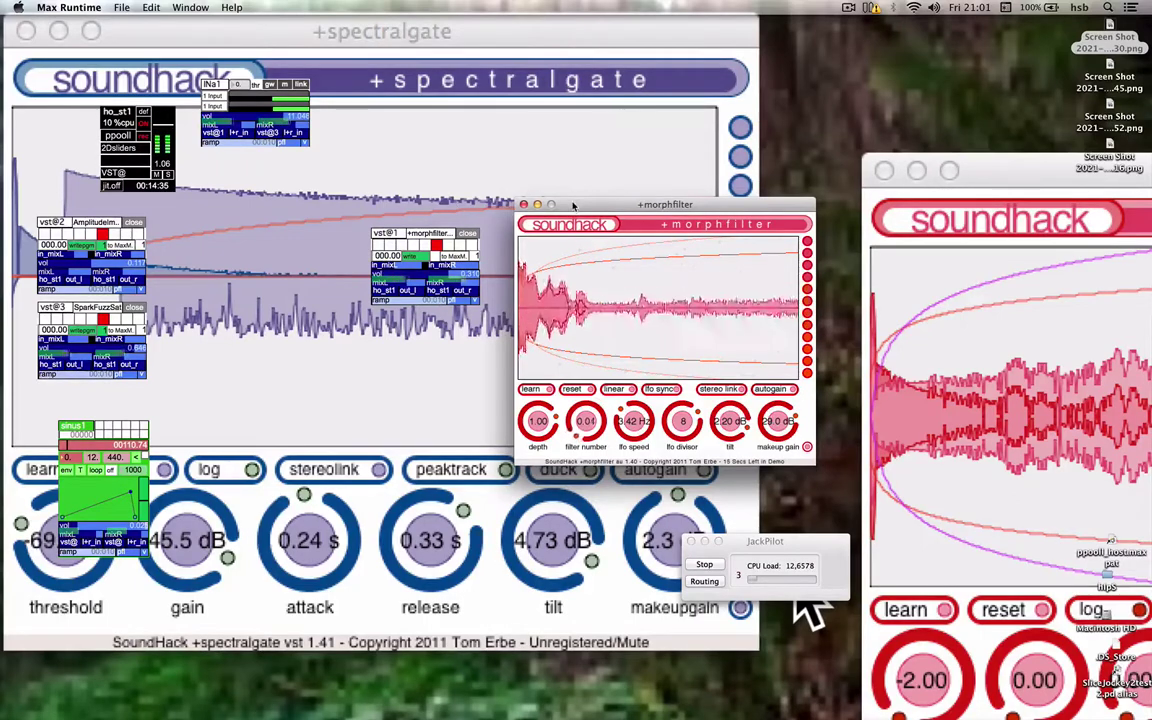
Move the +morphfilter window up clear of the modules and shift the vst@2 module closer to vst@1.
drag(519, 205, 512, 174)
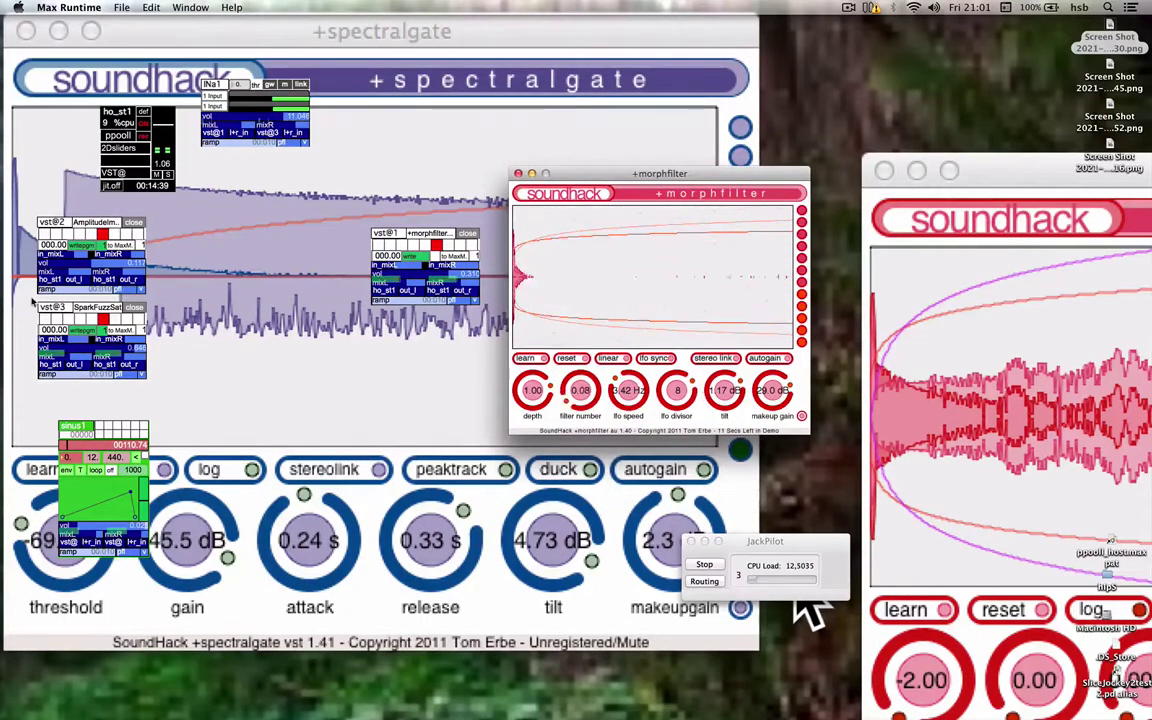
drag(633, 175, 640, 80)
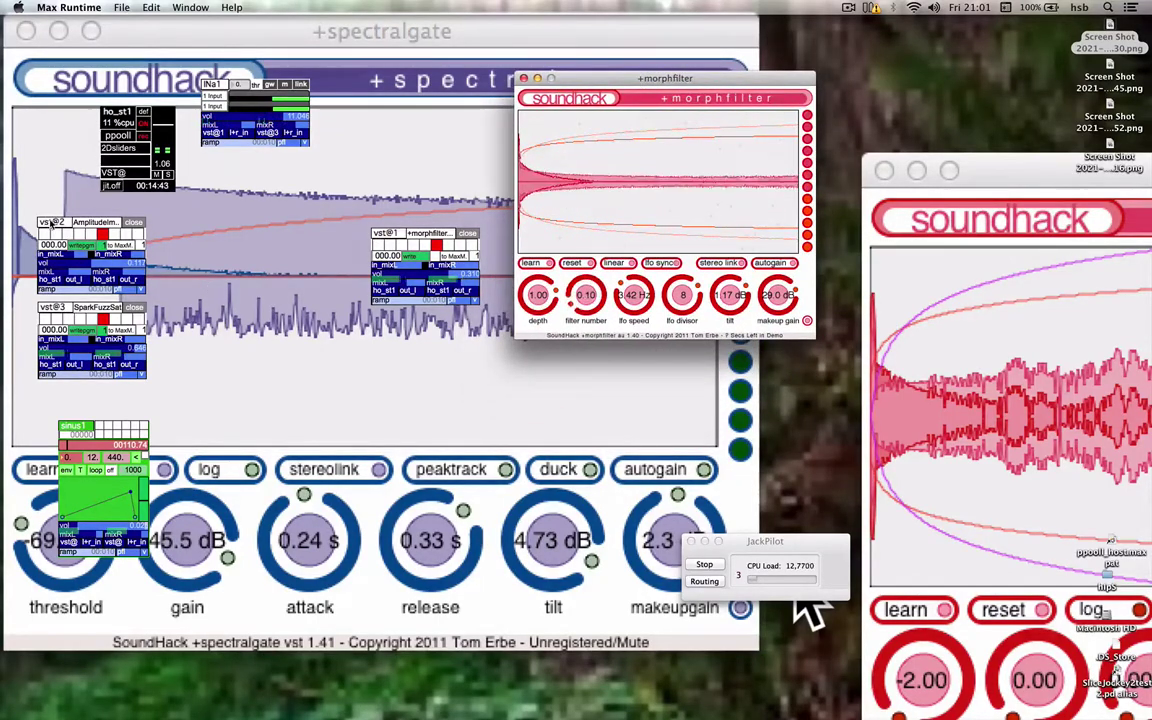
drag(55, 224, 189, 254)
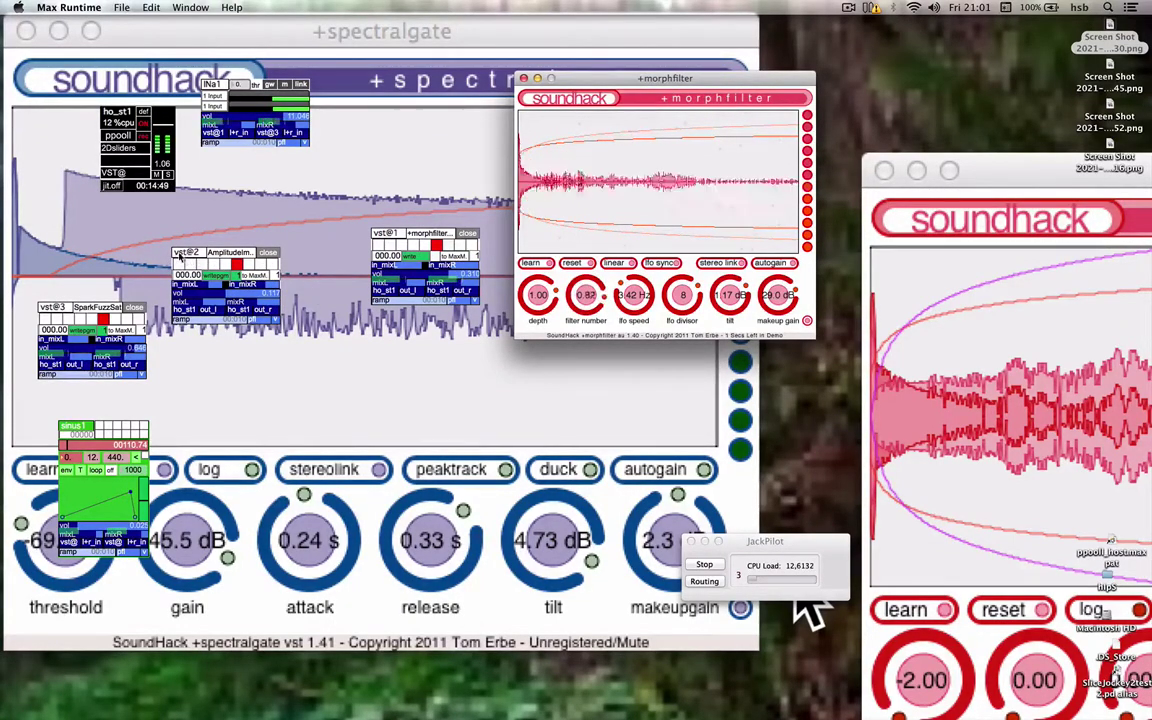
Load +pitchdelay.vst into vst@2 and move its plugin window beside the +morphfilter window.
right_click(199, 255)
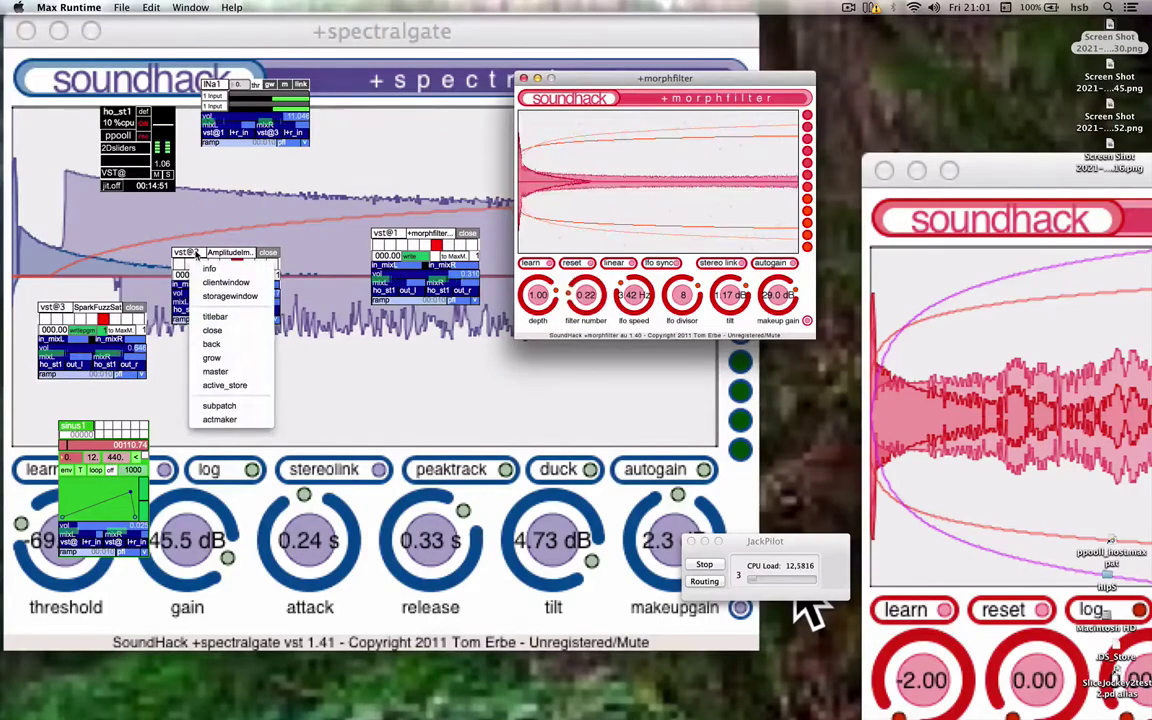
click(215, 260)
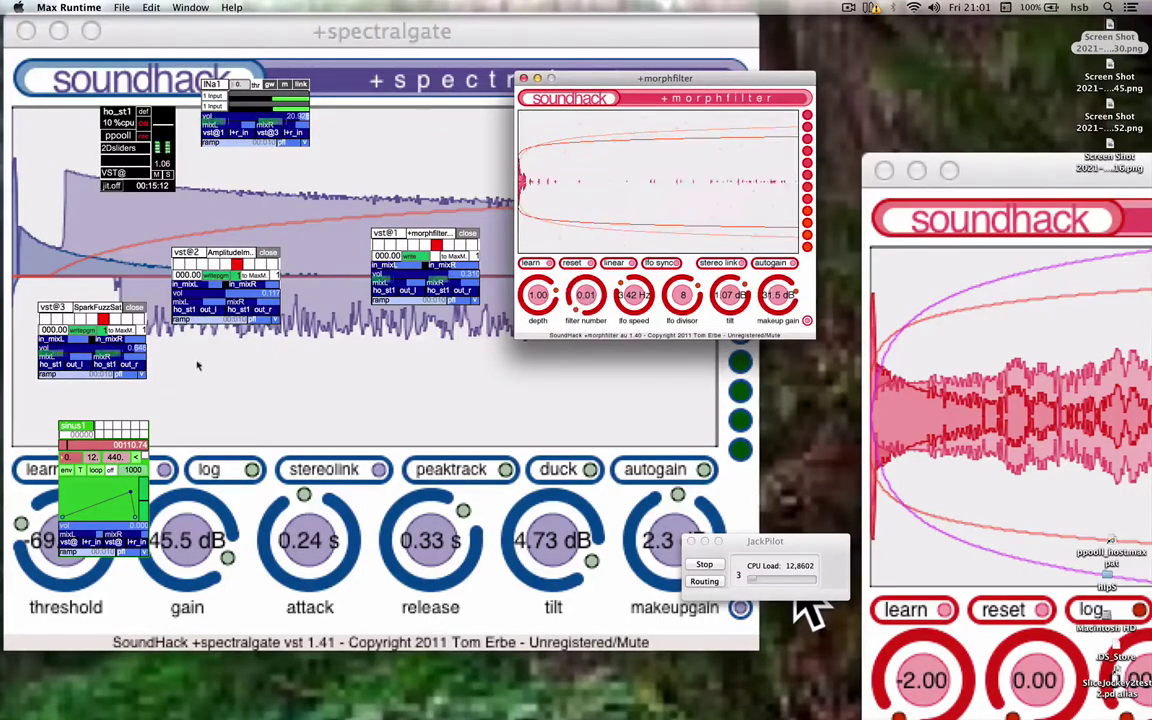
click(215, 254)
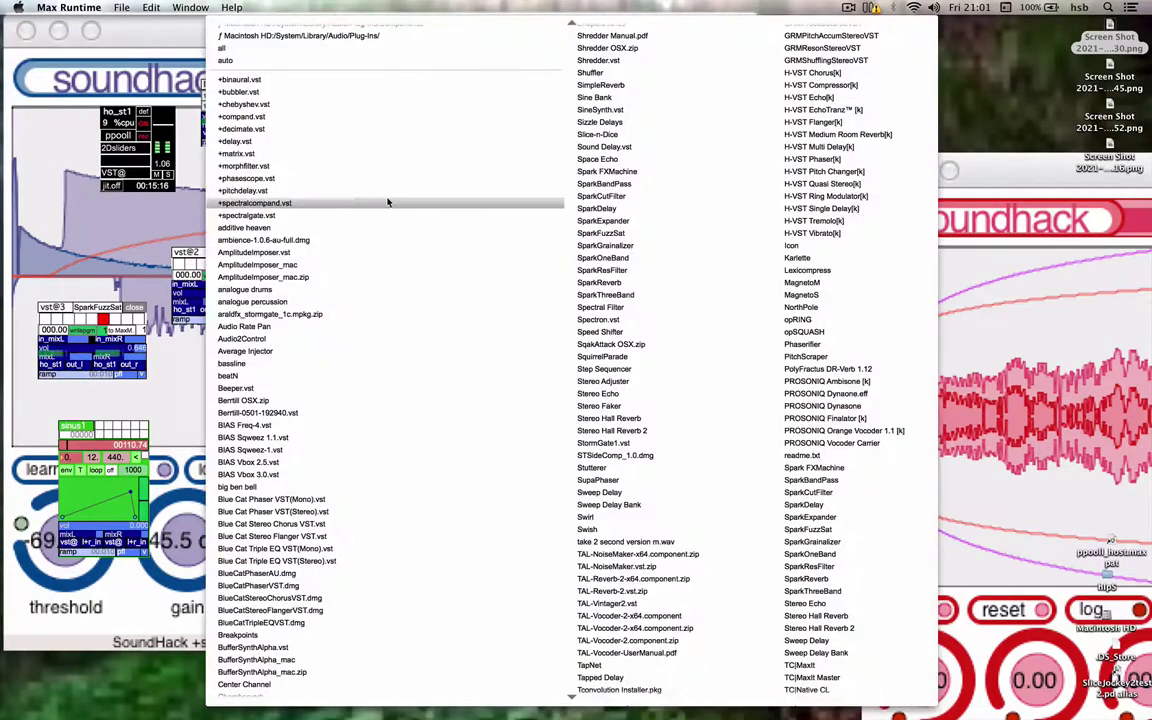
click(284, 189)
drag(515, 446, 936, 58)
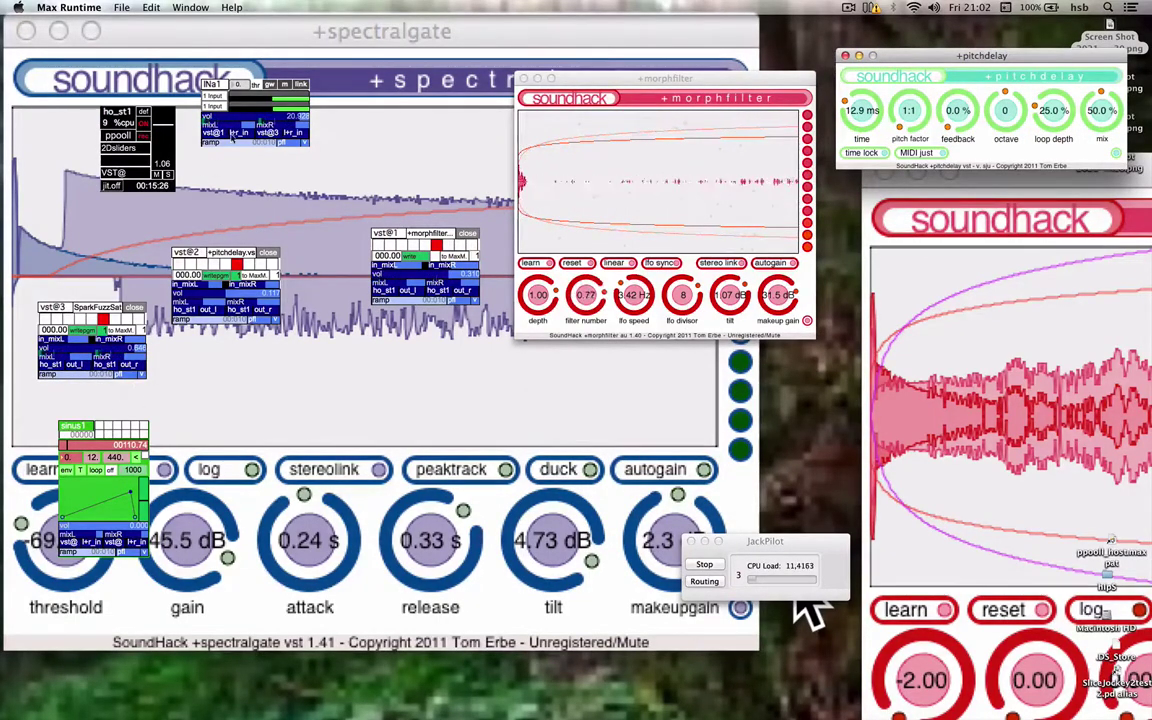
Send INa1's right mix to vst@2 and raise the +pitchdelay mix to about 86.4%.
click(277, 133)
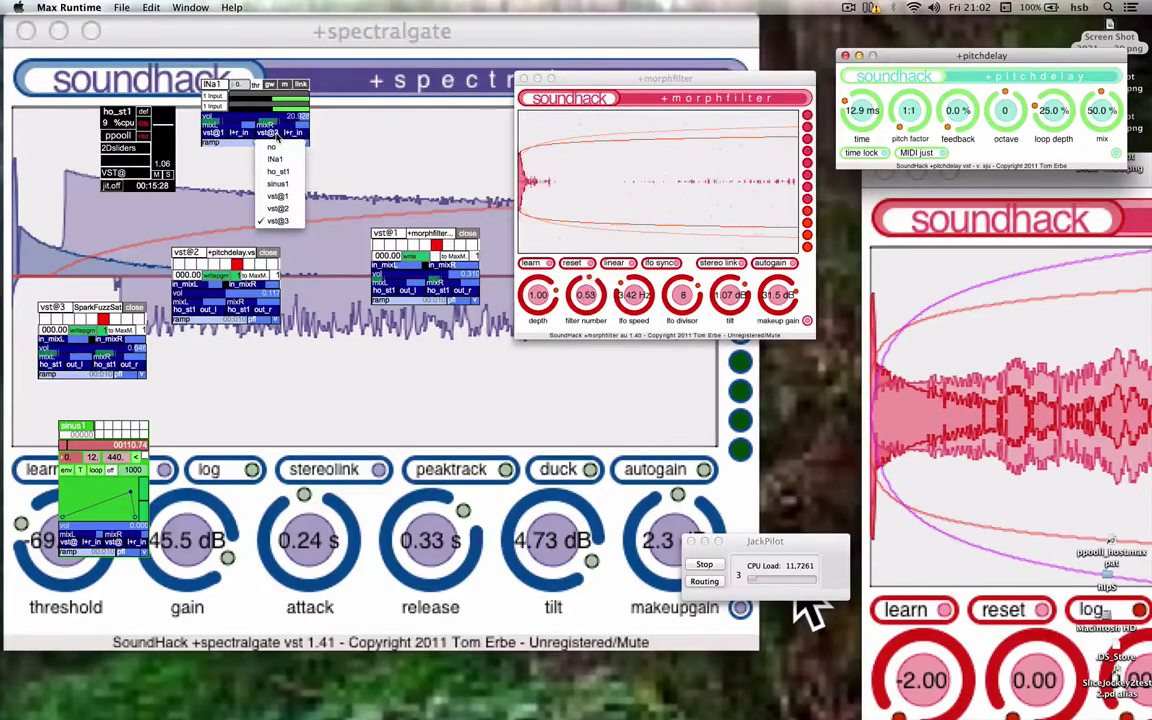
click(277, 208)
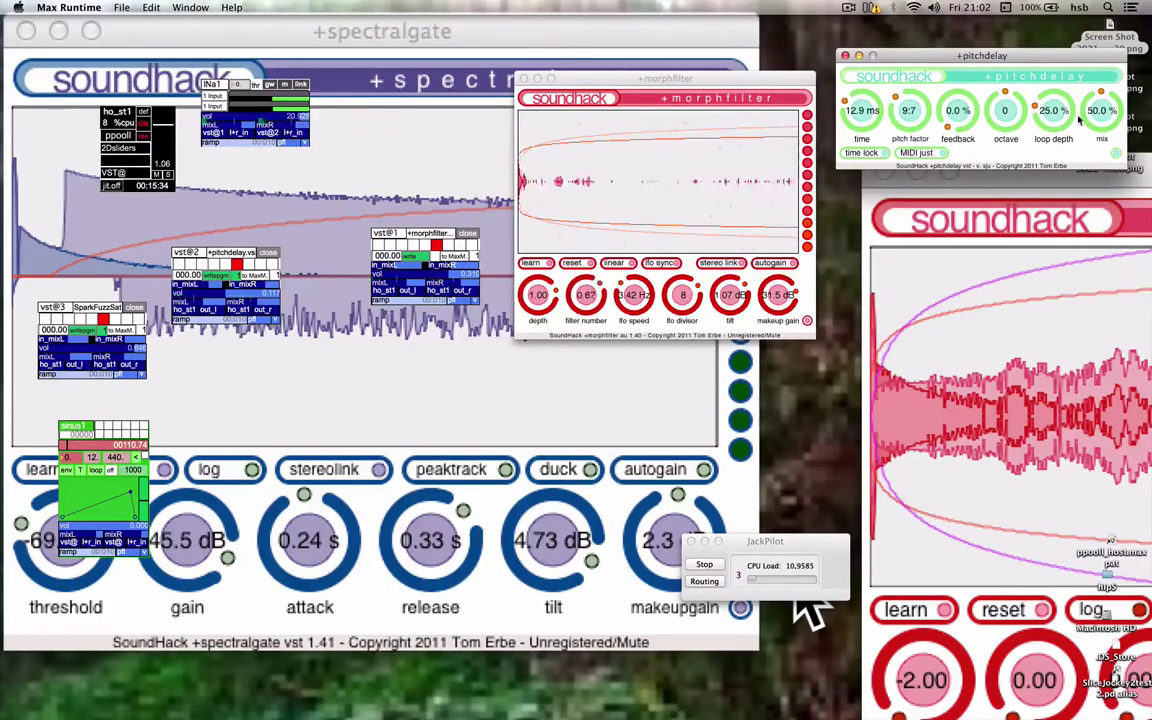
drag(1086, 112, 1083, 103)
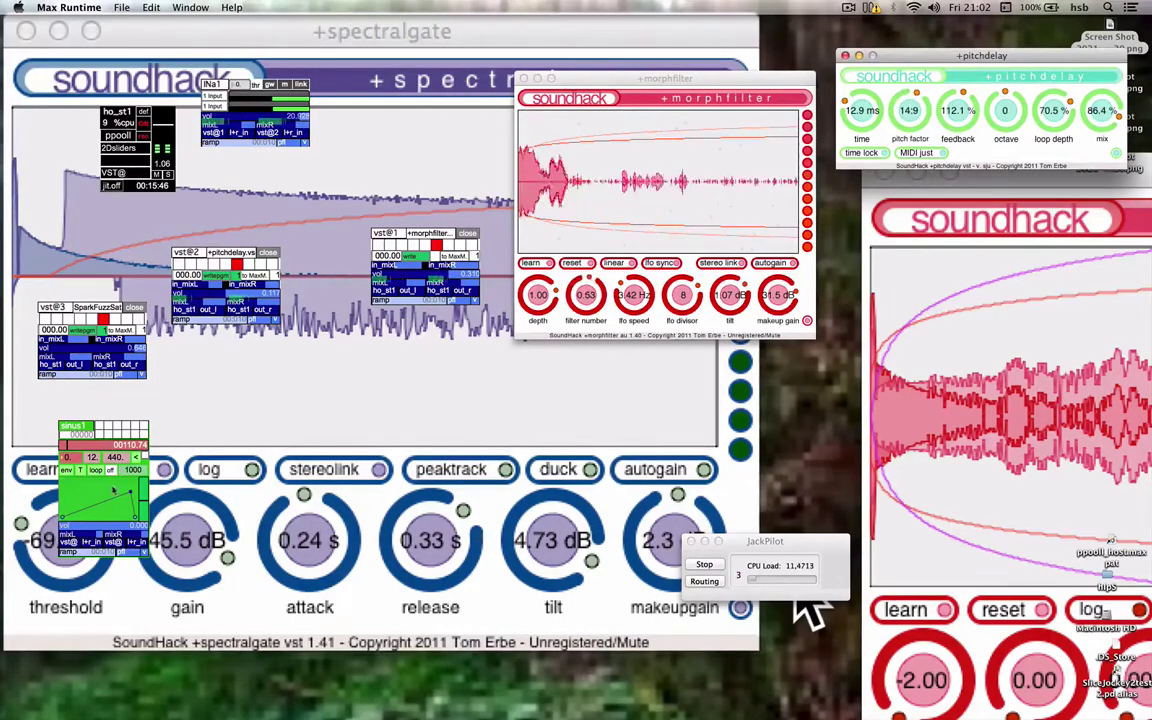
Send sinus1's right mix to vst@2 and turn the +pitchdelay mix down to 0.0%.
click(125, 548)
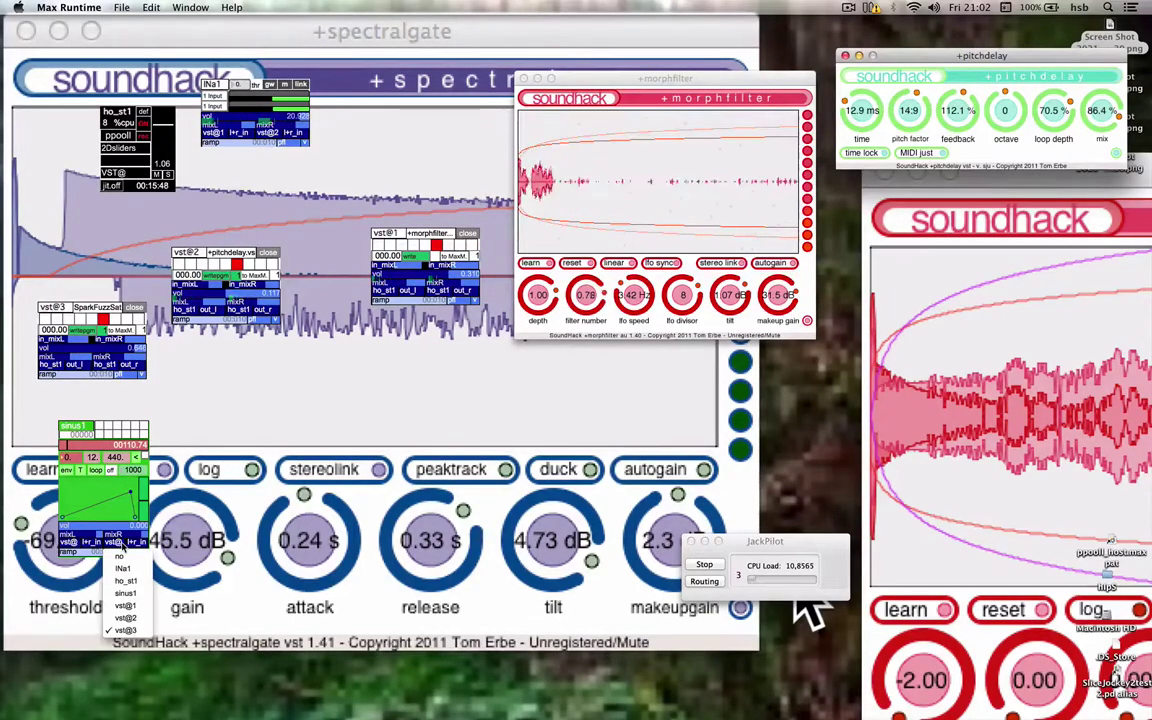
click(120, 617)
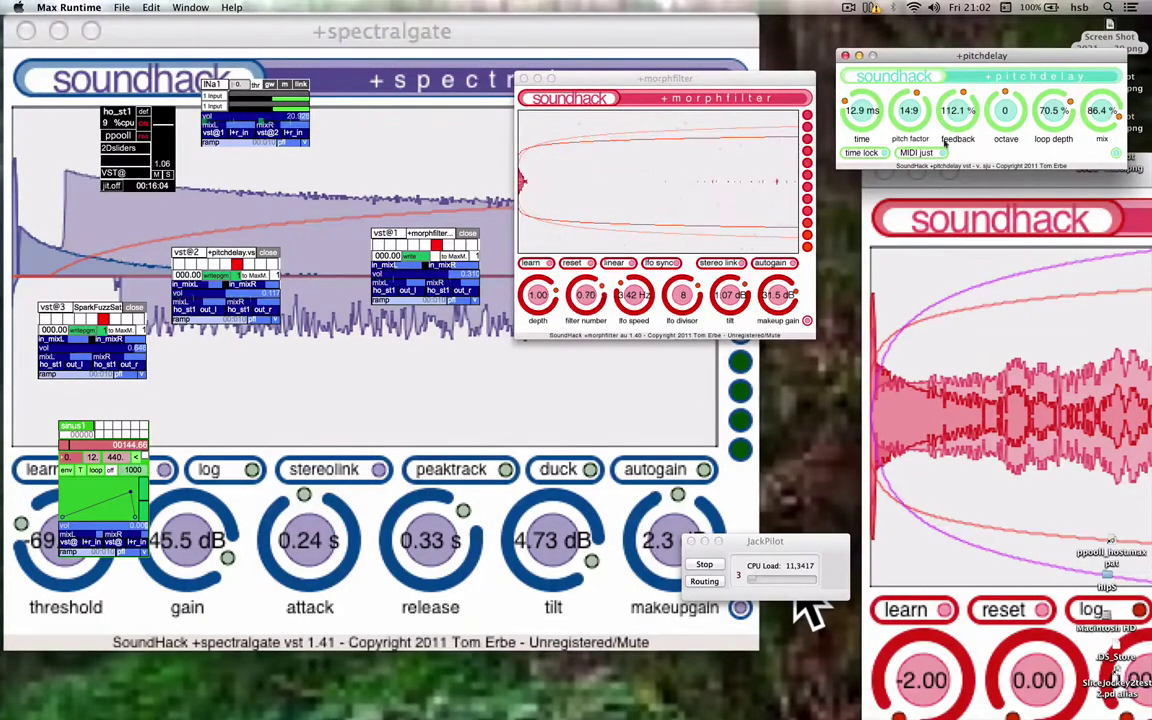
drag(1097, 110, 1077, 187)
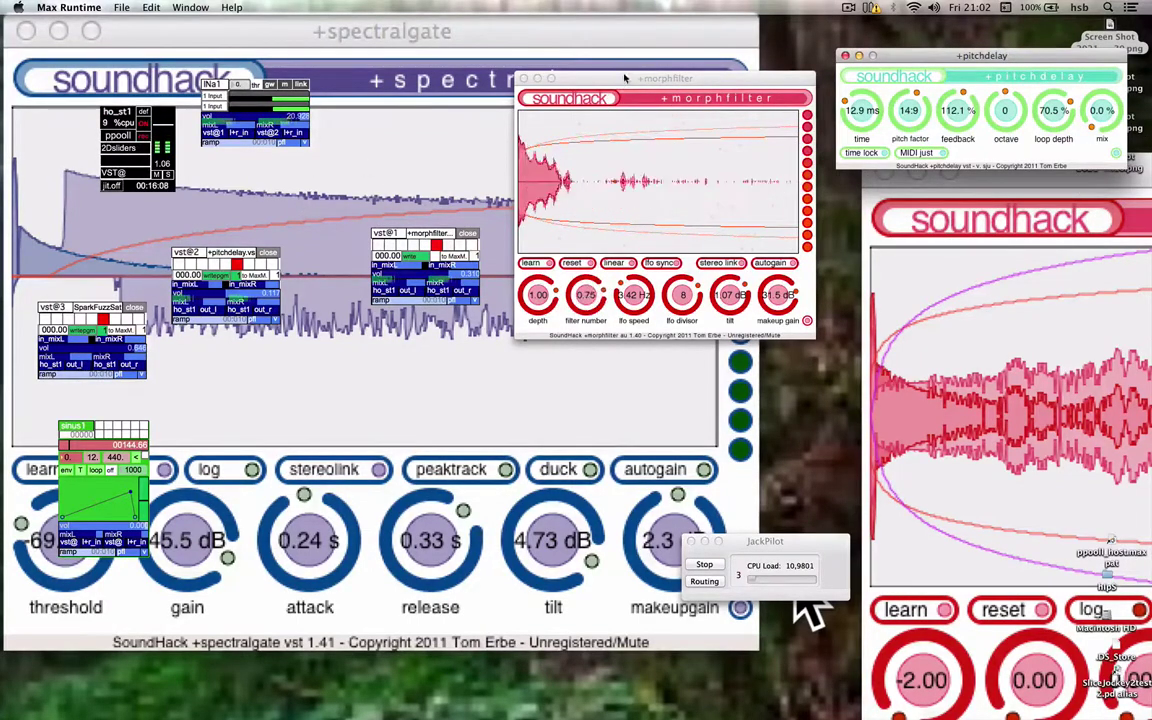
drag(561, 73, 548, 71)
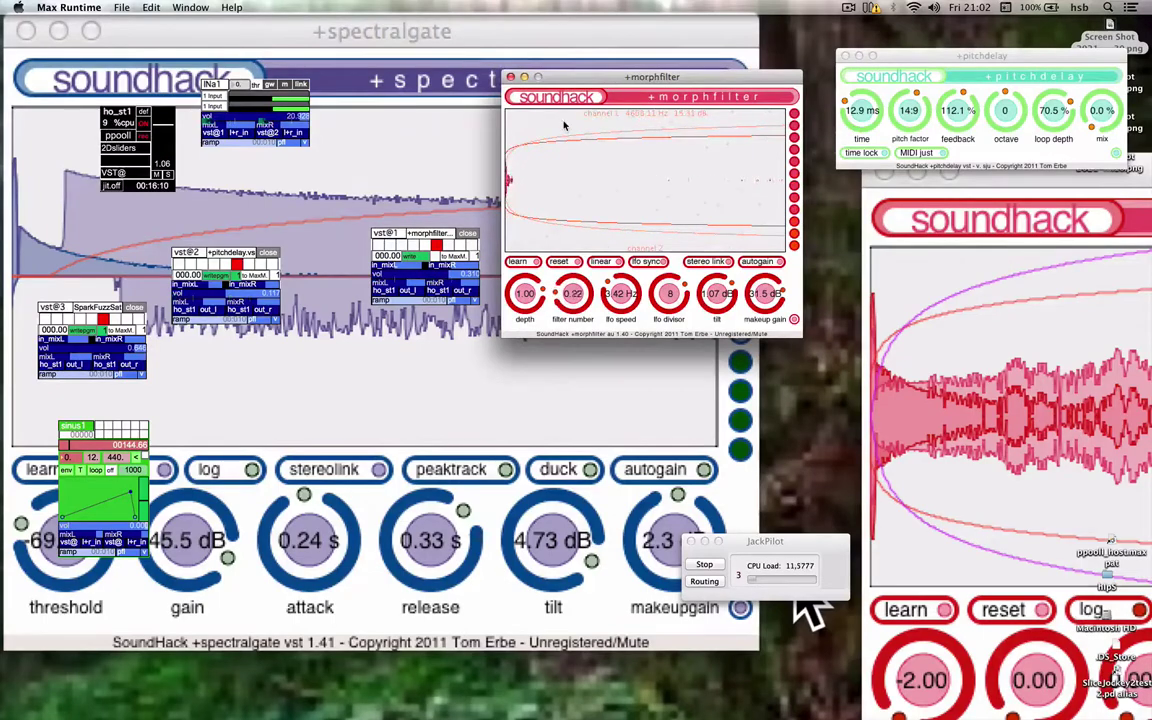